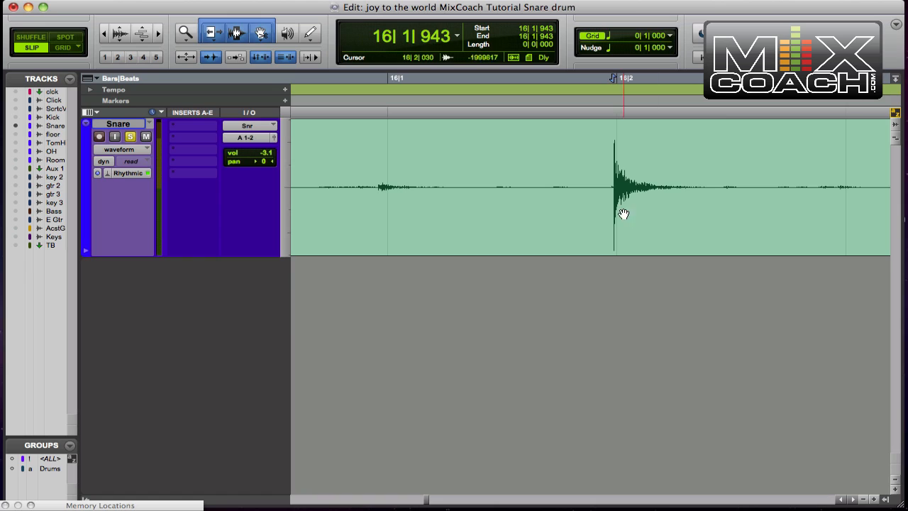
Examine the attack of the snare hit just before bar 16 beat 2 on the Snare track up close.
click(611, 173)
key(super+bracketright)
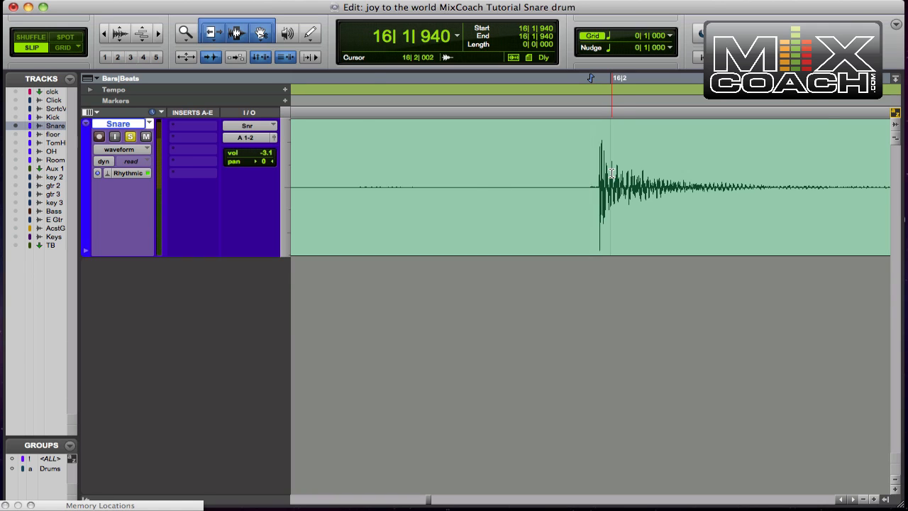
key(r)
key(r)
key(t)
key(t)
key(t)
key(t)
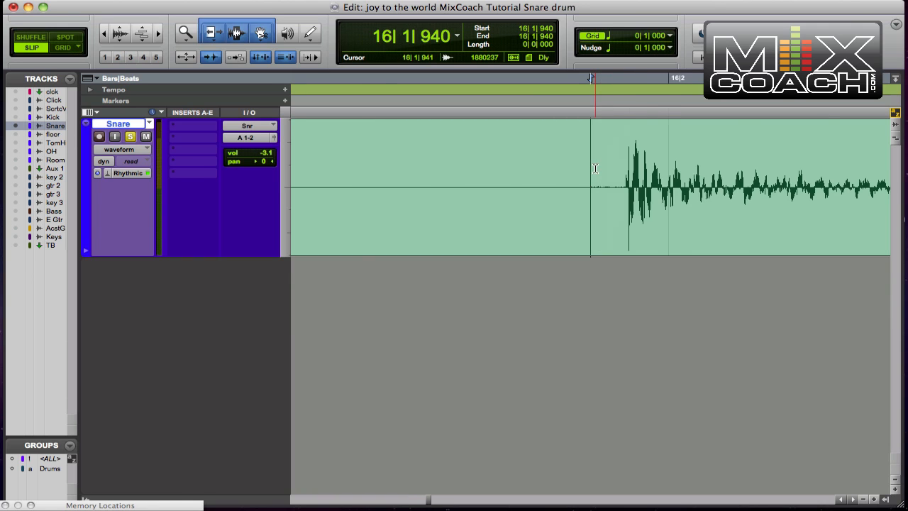
key(t)
click(663, 178)
key(t)
key(t)
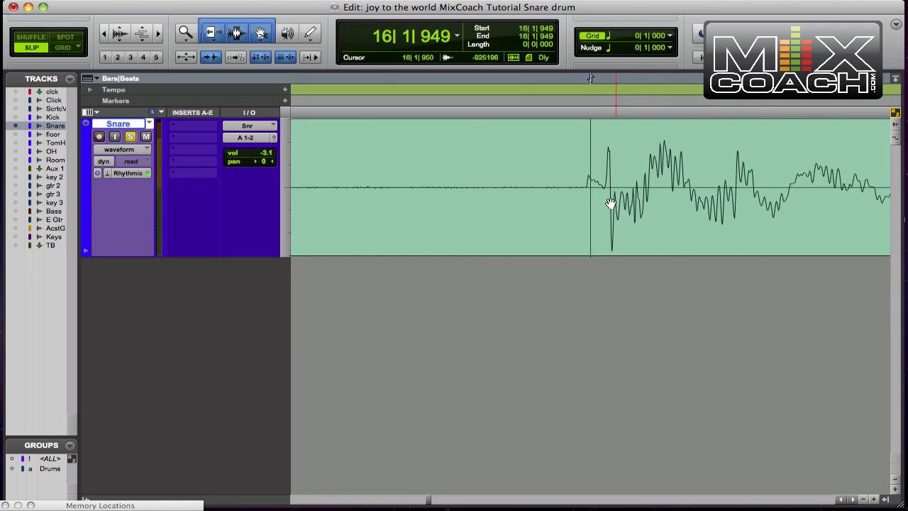
Examine the decay of that snare hit and compare it with the neighbouring hits around bar 16.
key(r)
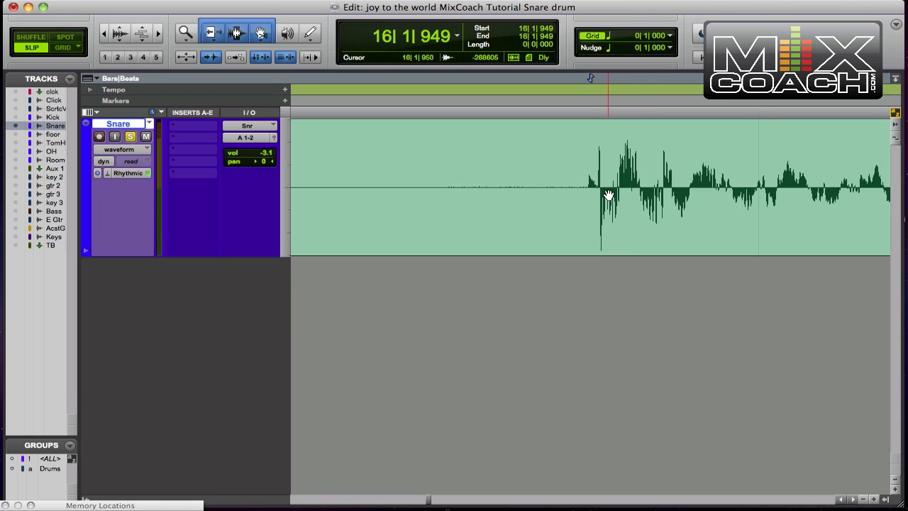
key(r)
key(r)
key(r)
key(r)
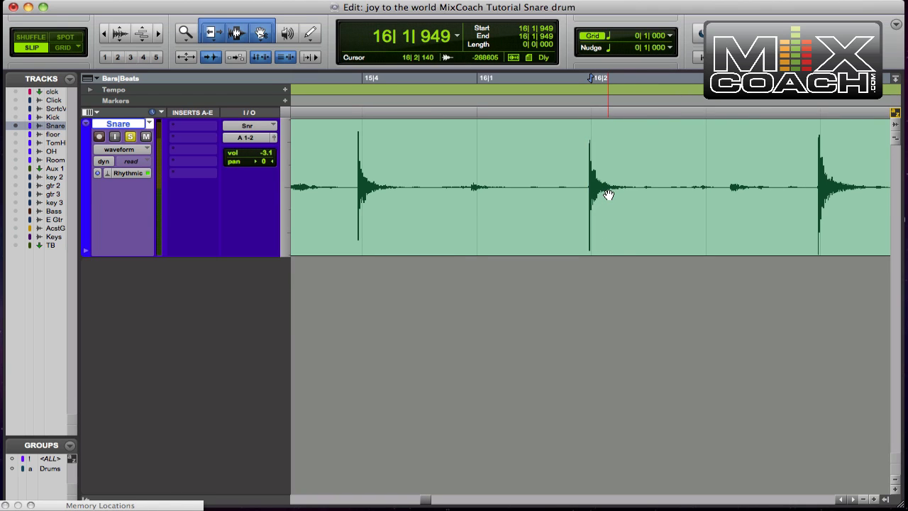
key(t)
key(t)
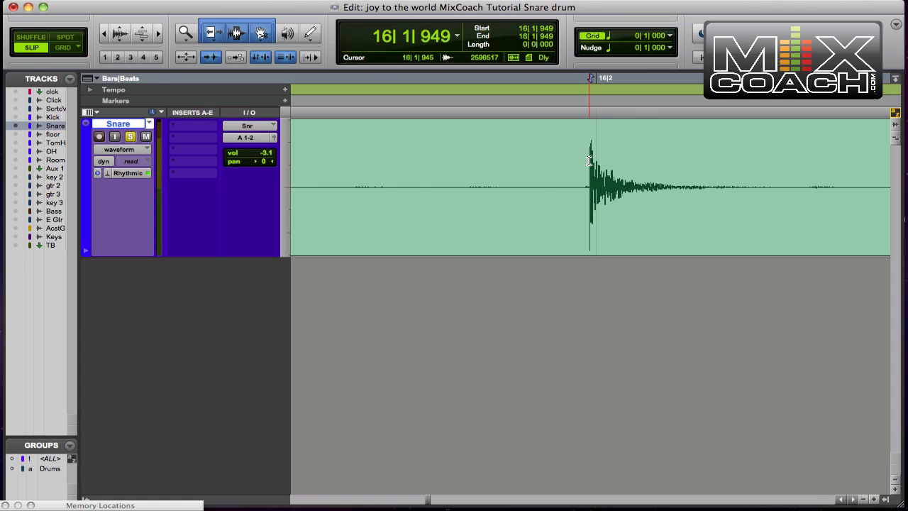
key(r)
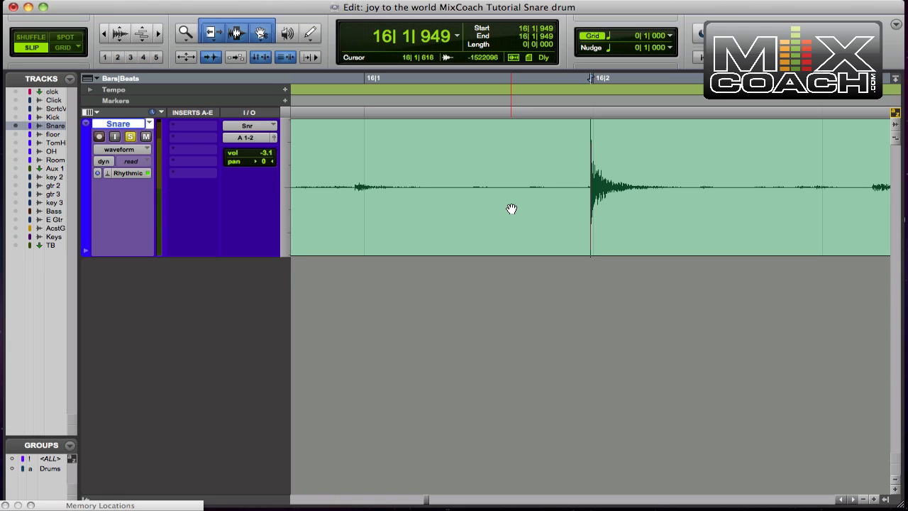
key(r)
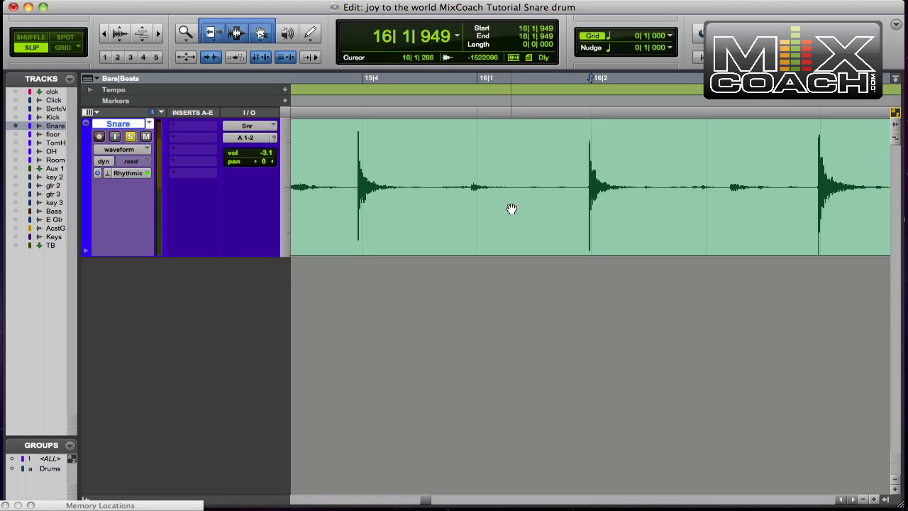
key(t)
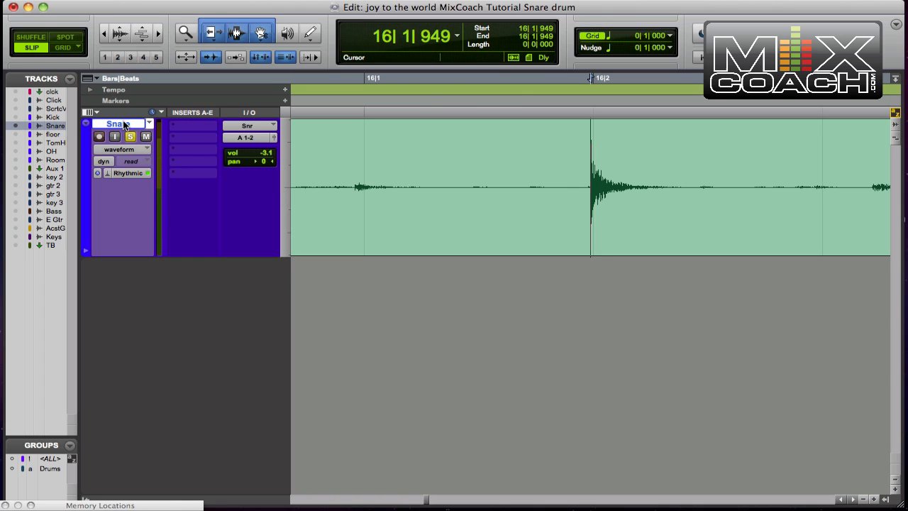
Duplicate the Snare track once, including its active playlist.
key(alt+shift+d)
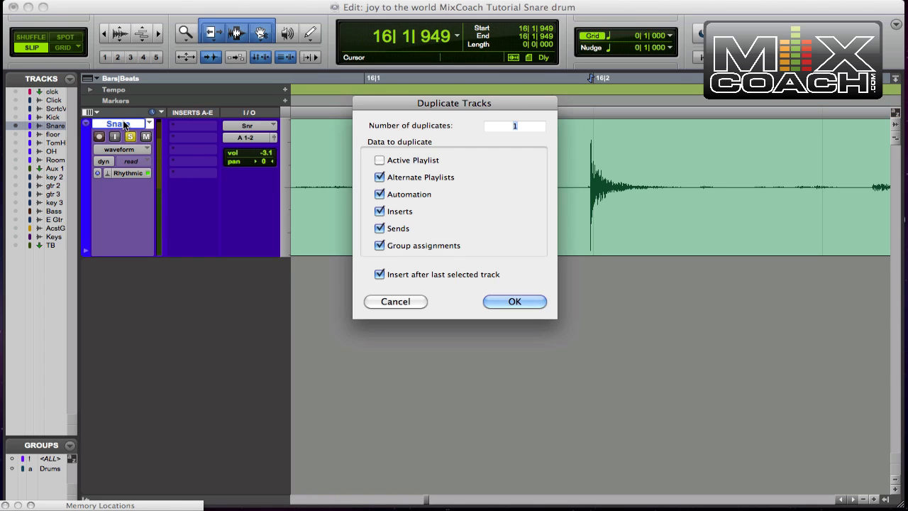
click(380, 160)
click(515, 302)
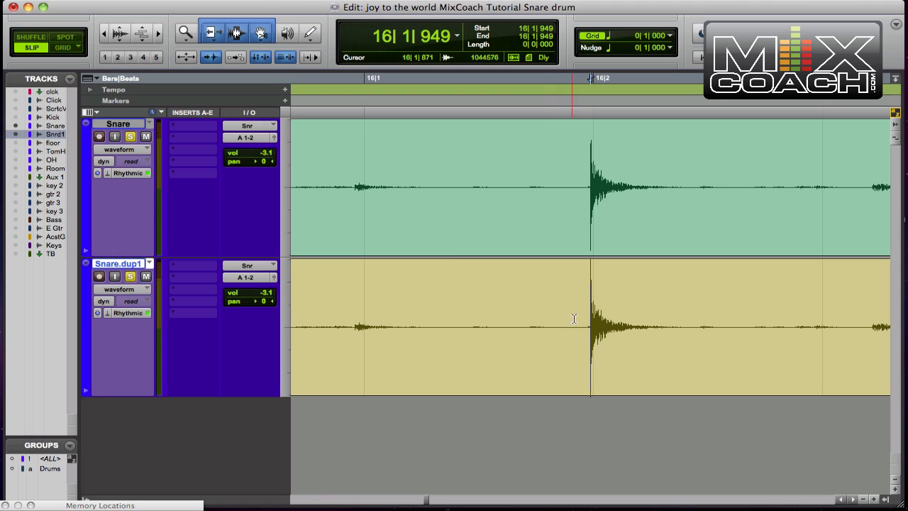
Rename the duplicated snare track as snare release.
double_click(110, 268)
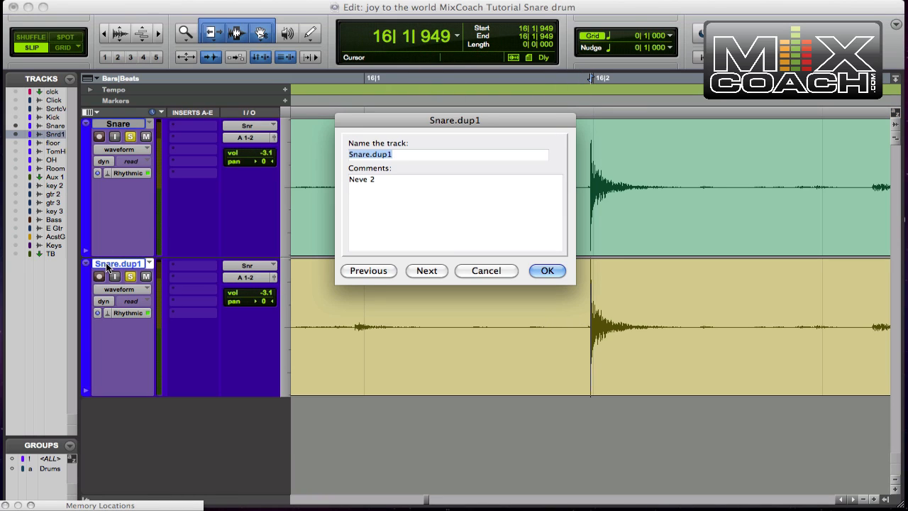
text(JSa)
key(BackSpace)
key(BackSpace)
key(BackSpace)
text(snarerelease)
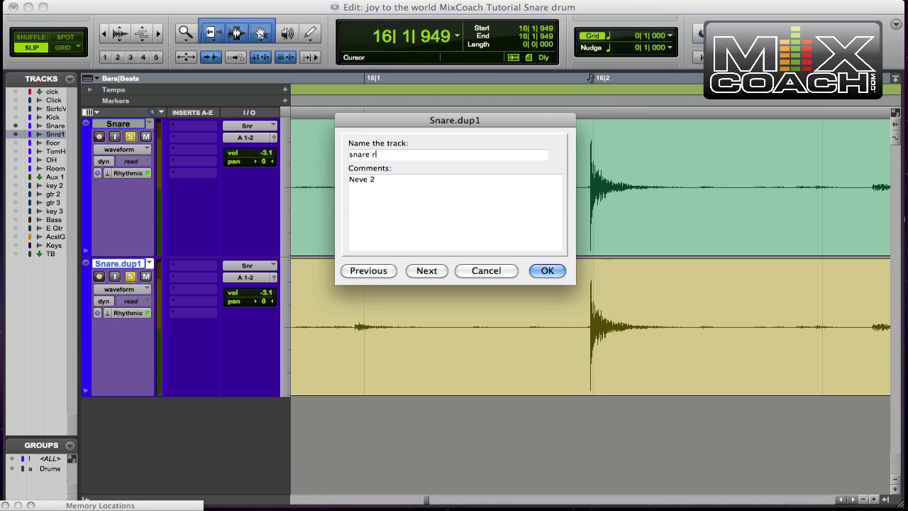
key(Return)
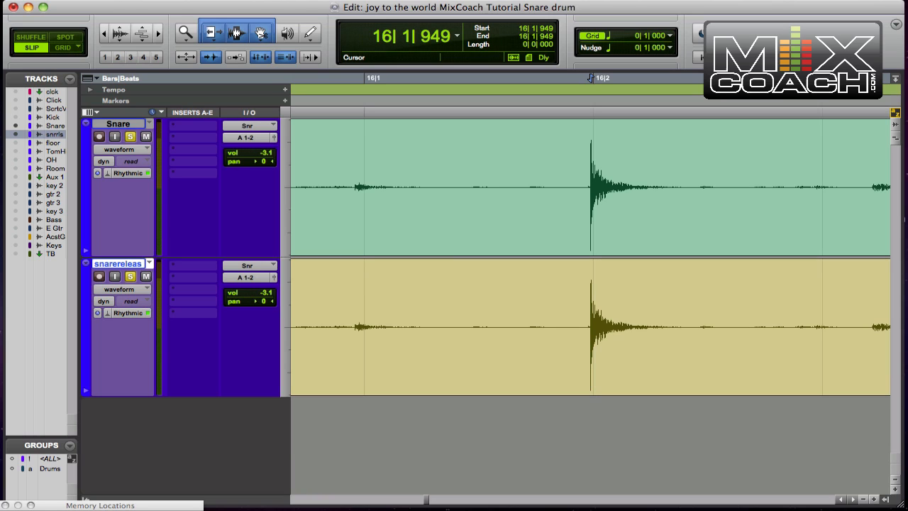
Compare the snare hit near bar 16 beat 2 on the original and duplicated tracks.
click(590, 175)
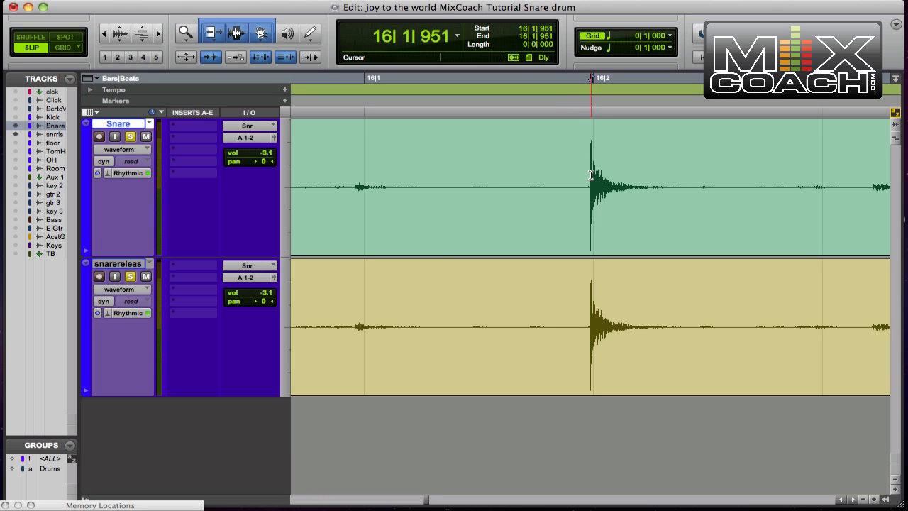
key(t)
key(t)
key(t)
key(t)
key(t)
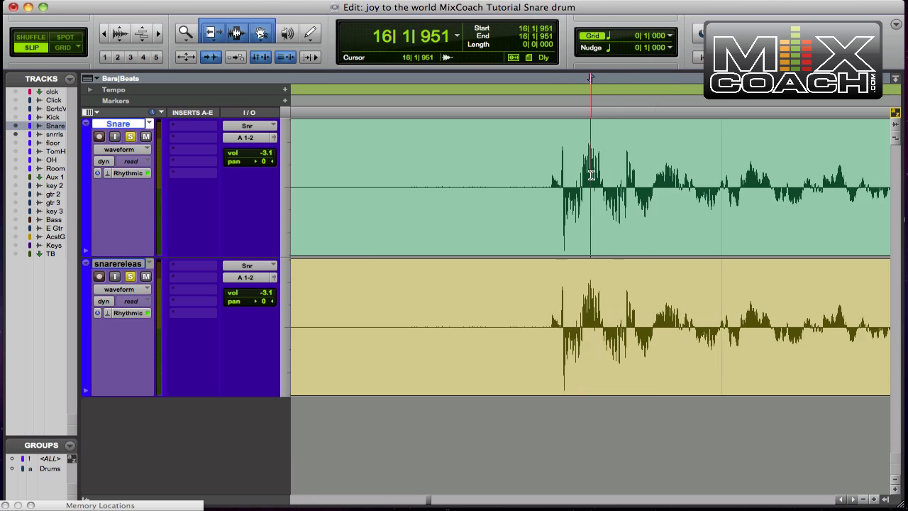
key(r)
key(r)
key(r)
key(r)
key(r)
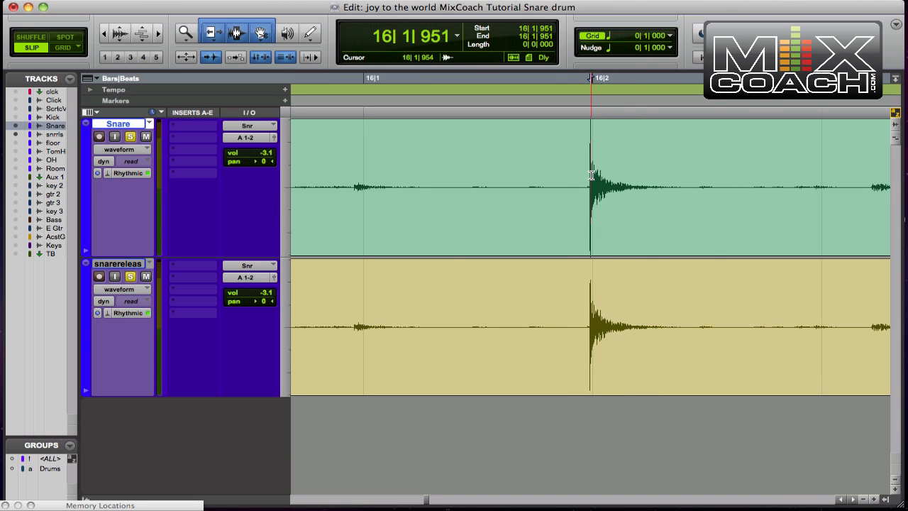
Place the edit cursor at 16|1|949, the onset of the snare hit, to inspect where its attack begins.
key(t)
key(t)
key(t)
key(t)
key(t)
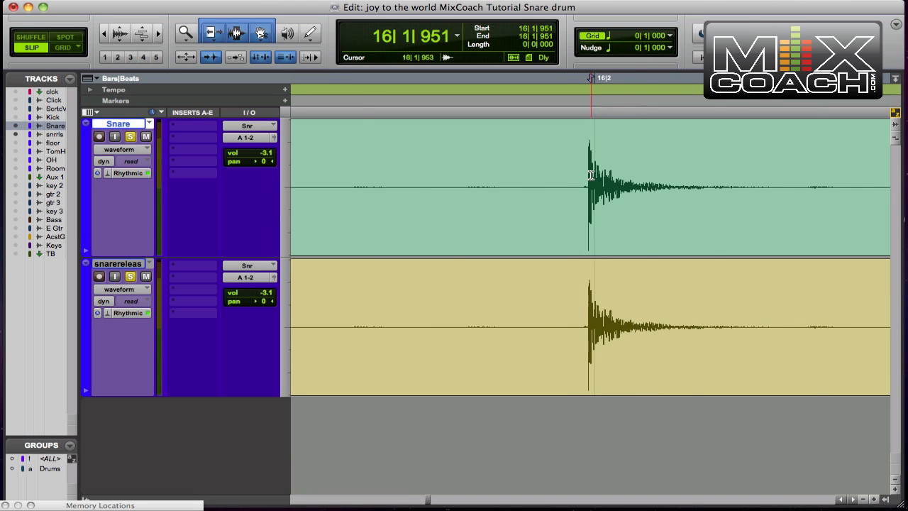
key(t)
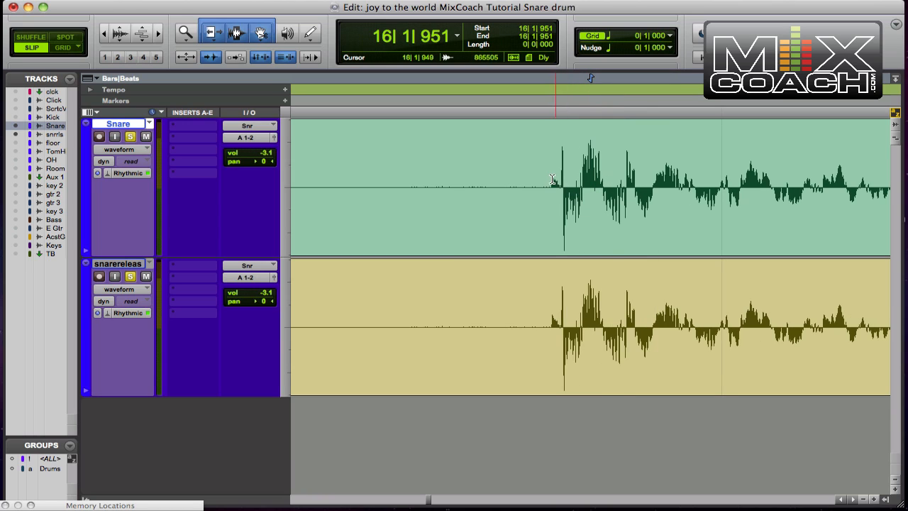
click(551, 178)
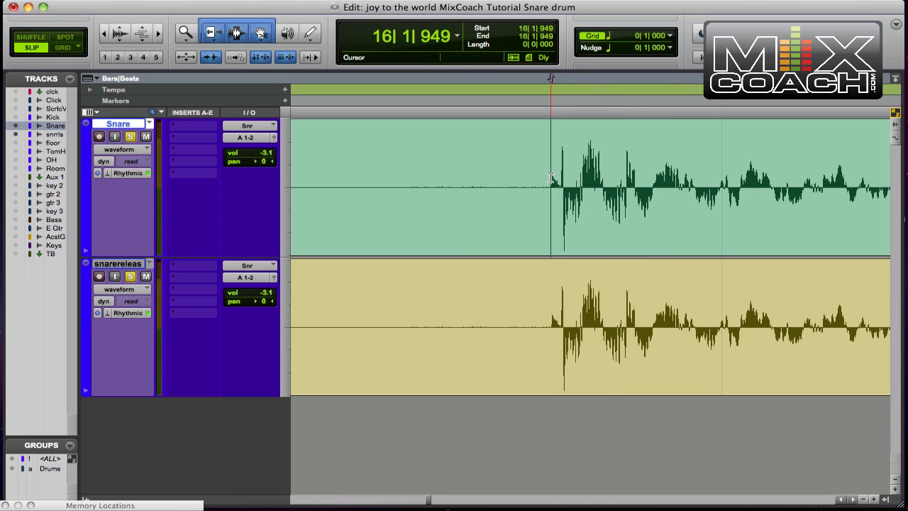
key(t)
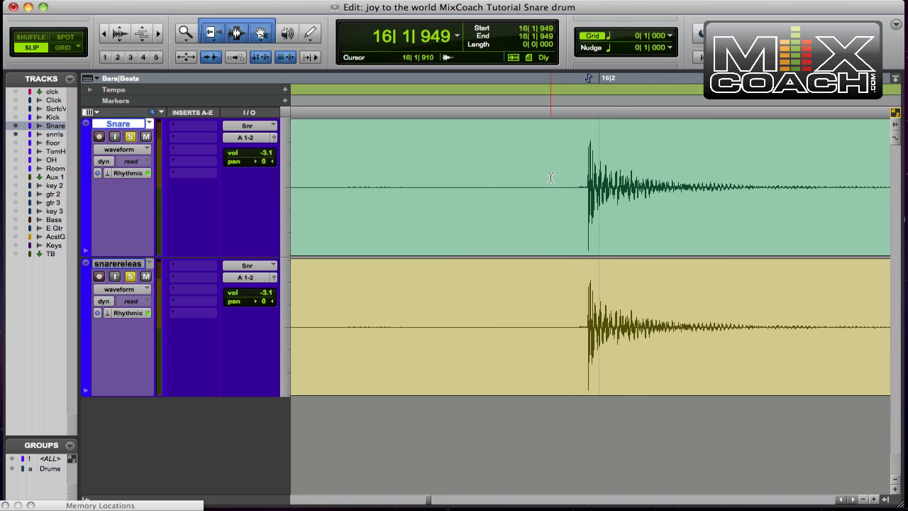
key(r)
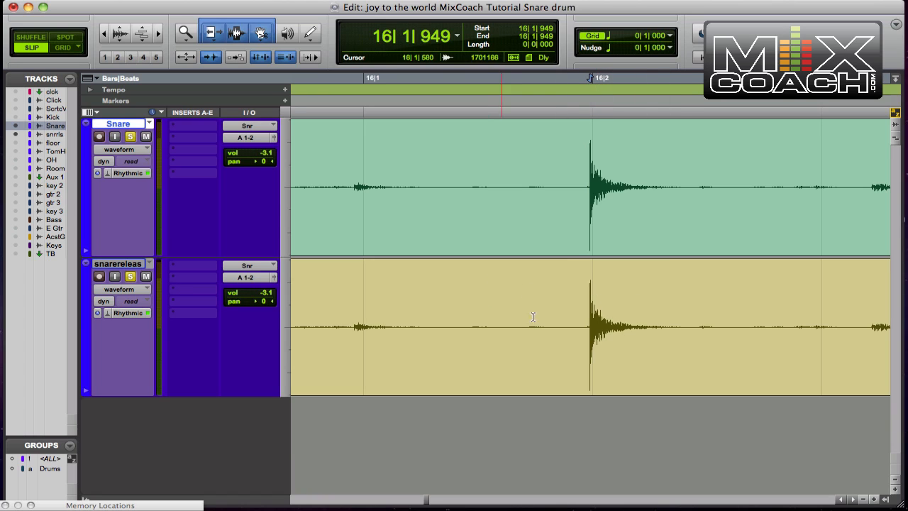
Select the whole clip on the snare release track and open Strip Silence.
click(577, 298)
double_click(569, 385)
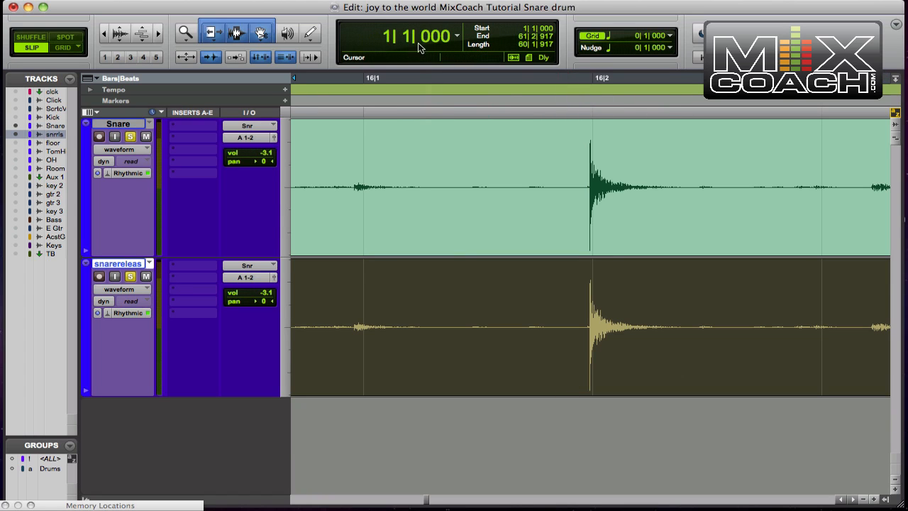
key(super+u)
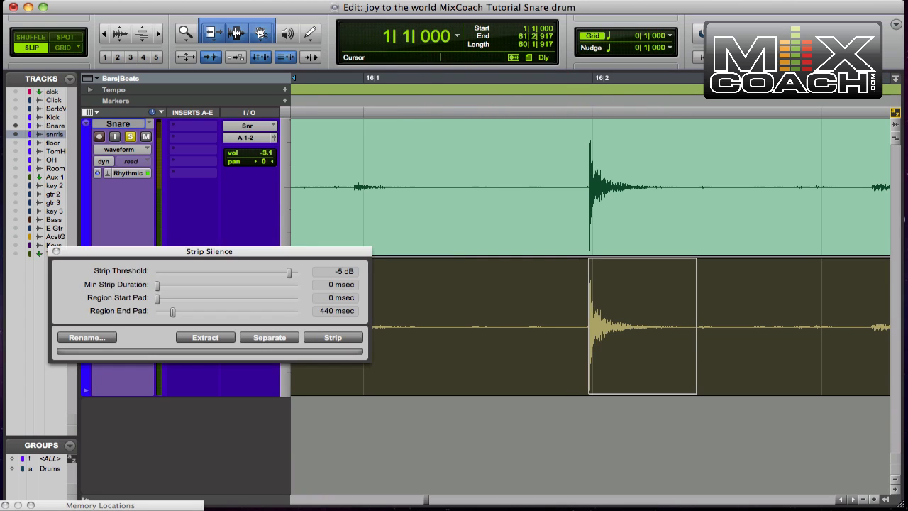
Set the strip threshold to -5 dB and the region end pad to 0 msec for the snare release clip.
drag(290, 278, 318, 281)
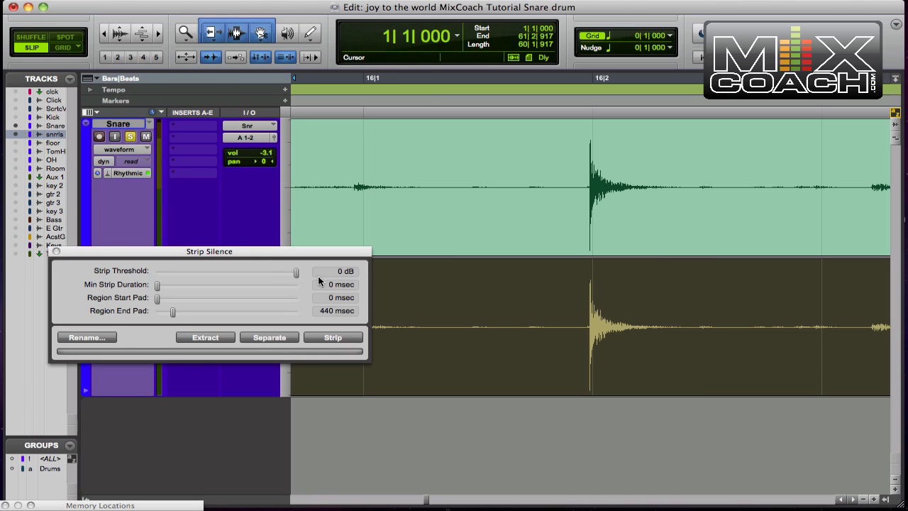
drag(172, 315, 154, 316)
mouse_move(292, 272)
mouse_down()
mouse_move(280, 279)
mouse_move(309, 282)
mouse_move(290, 278)
mouse_up()
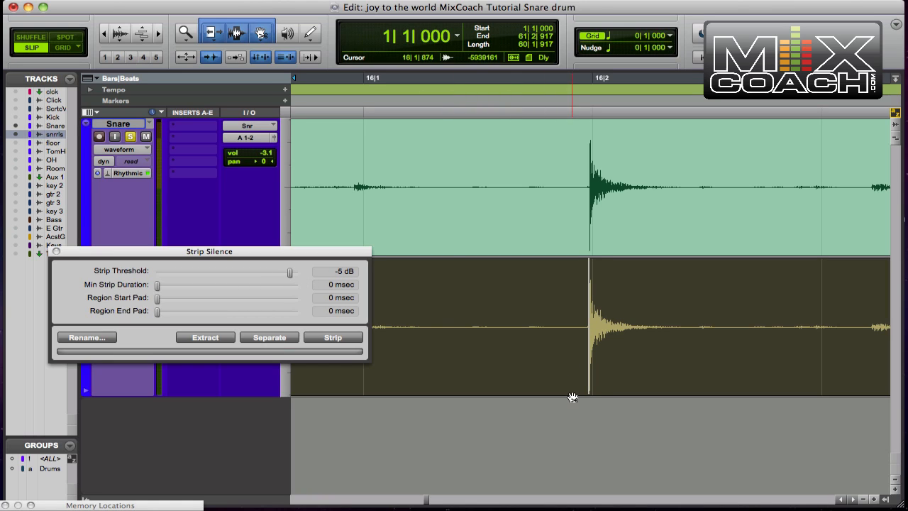
key(r)
key(r)
key(r)
key(r)
key(r)
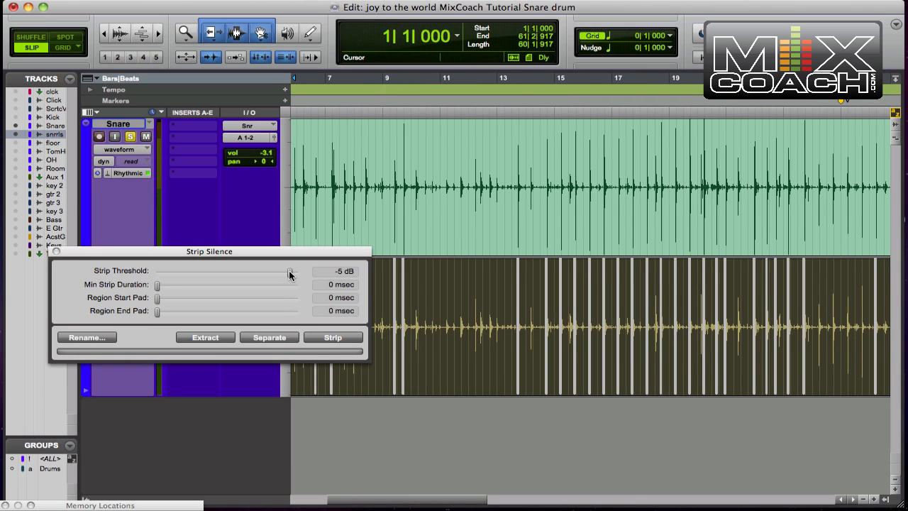
drag(289, 275, 288, 272)
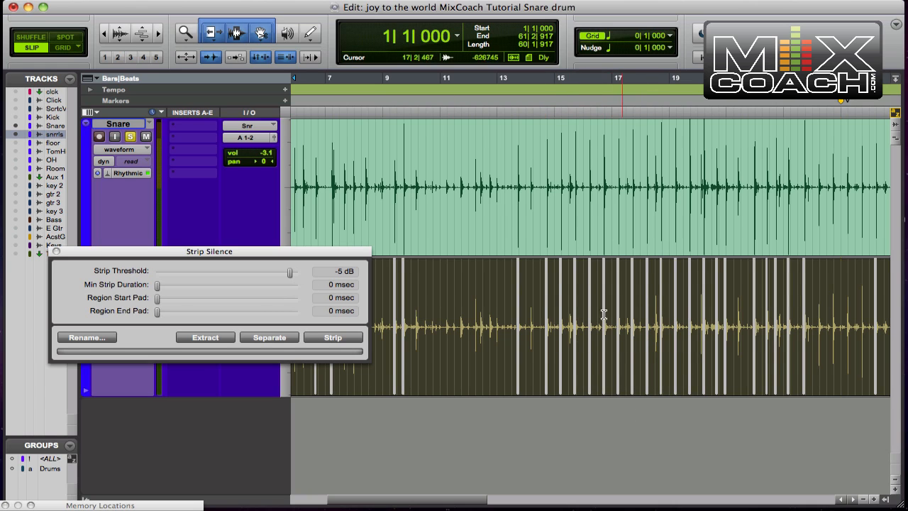
Examine the snare hit near bar 17 beat 2 on the snare release track up close.
click(613, 312)
key(t)
key(t)
key(t)
key(t)
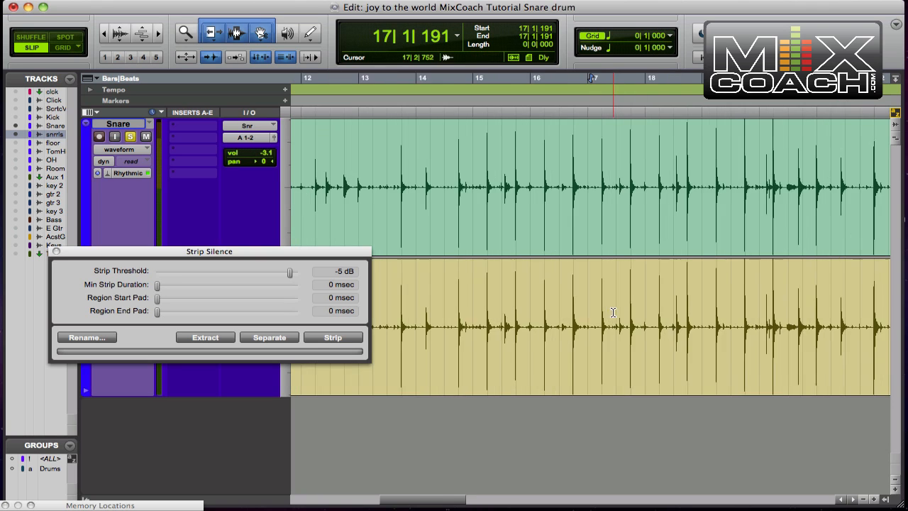
click(681, 316)
key(t)
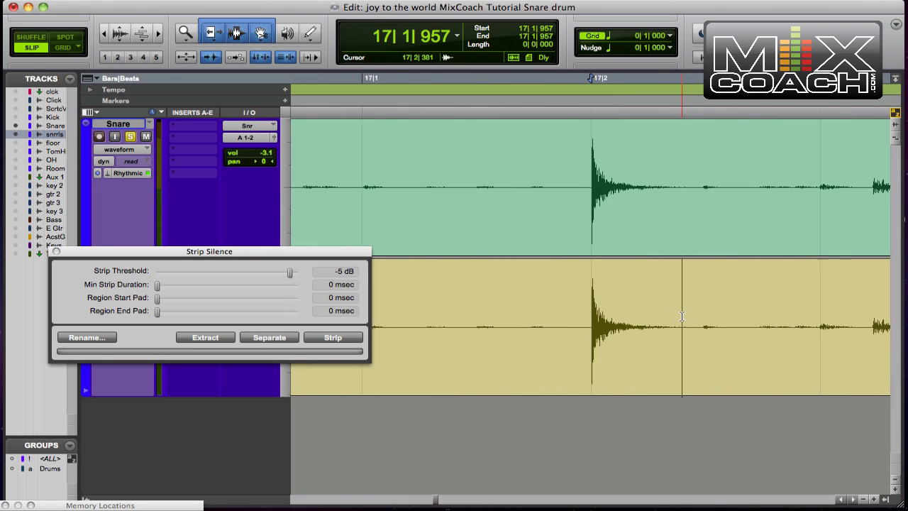
key(t)
key(Tab)
key(r)
Reselect the whole snare release clip and strip its silence with a region end pad of 440 msec.
click(583, 383)
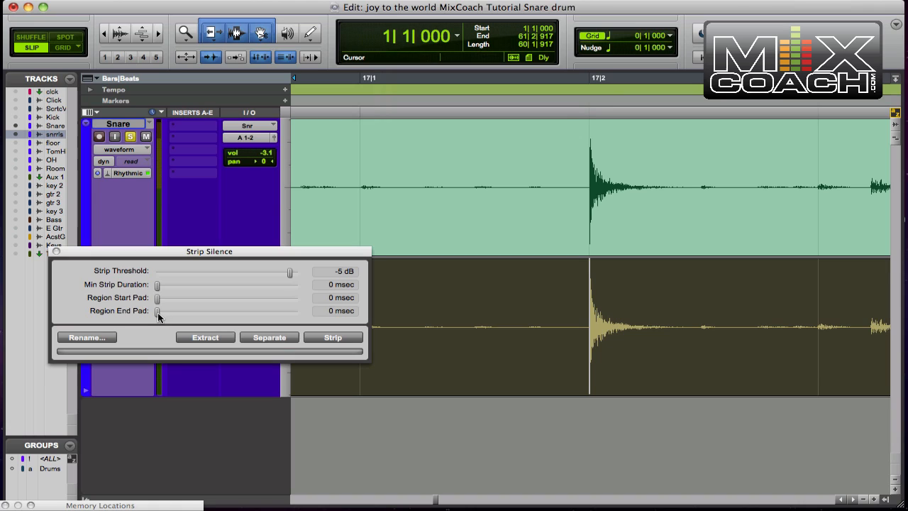
drag(157, 312, 174, 319)
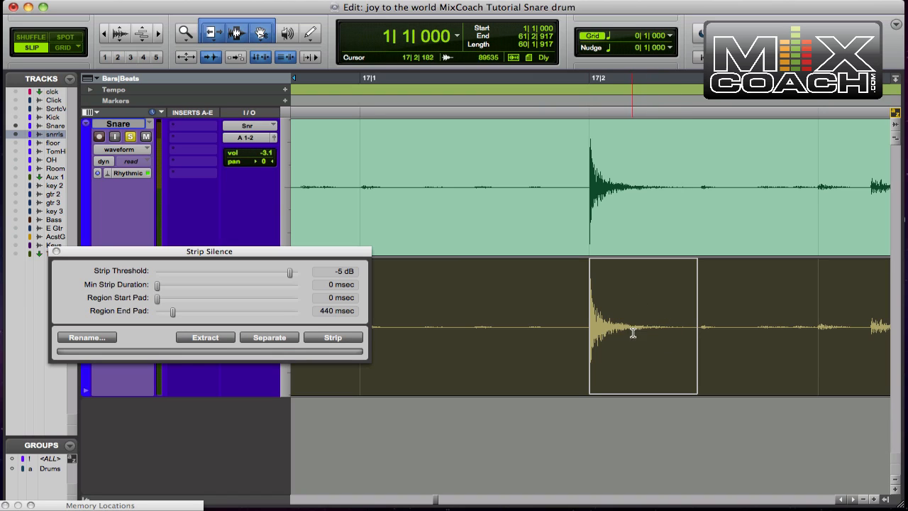
click(338, 338)
click(533, 281)
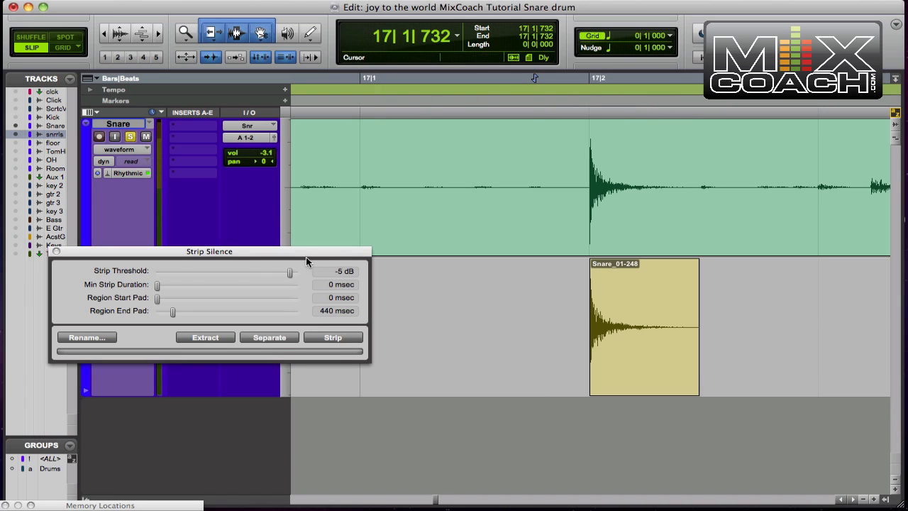
Move the Strip Silence window clear of the inserts and insert Expander/Gate Dyn 3 on the snare release track.
drag(177, 253, 194, 377)
click(184, 265)
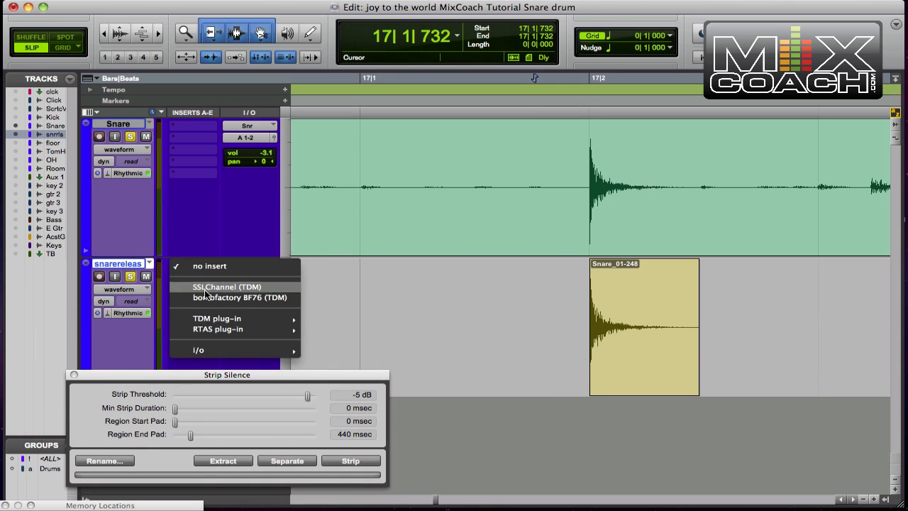
mouse_move(217, 320)
click(528, 327)
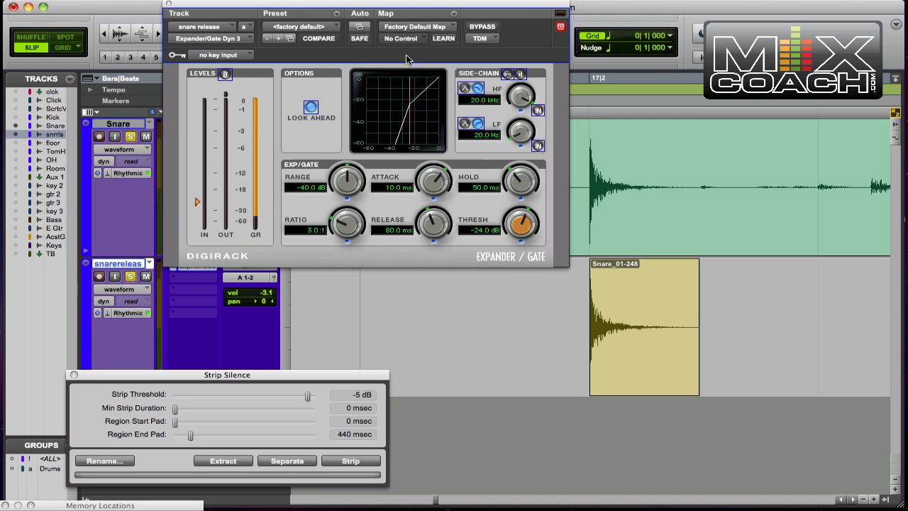
Load the Snare Gate SC preset in the Expander/Gate on the snare release track.
click(304, 29)
scroll(303, 78, up, 3)
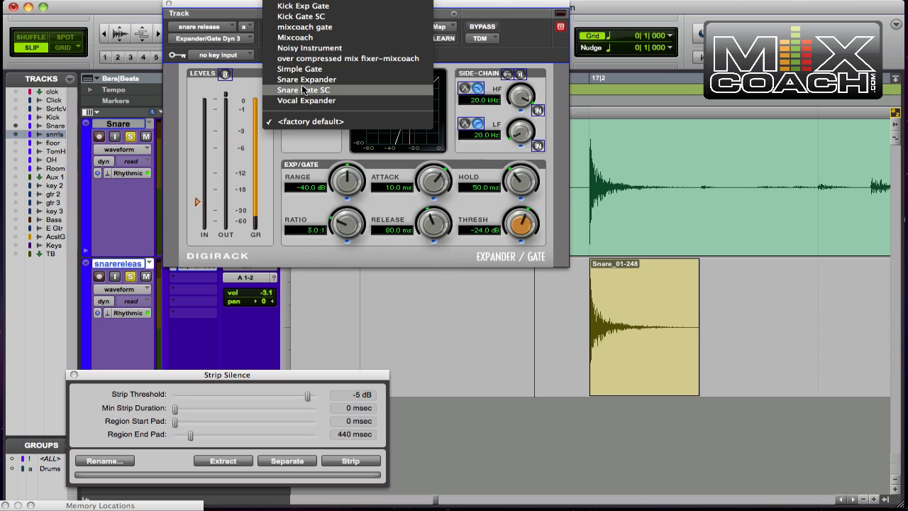
click(302, 91)
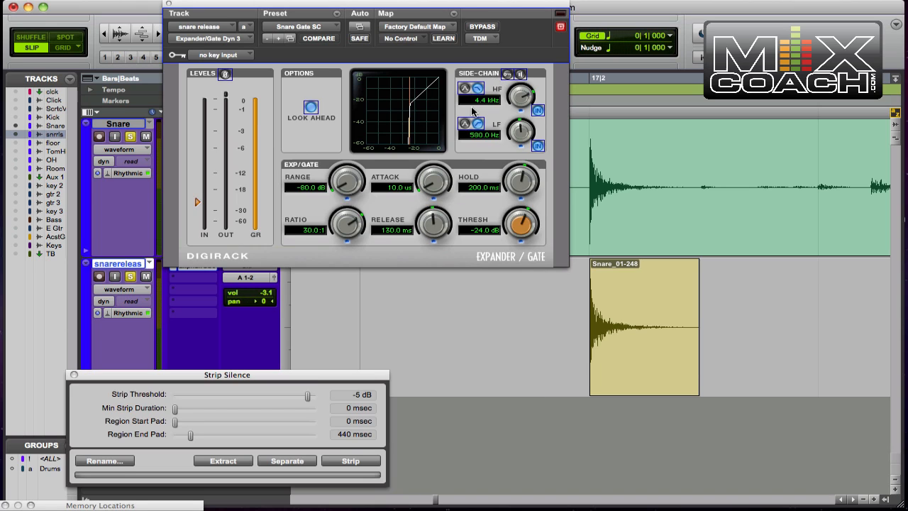
Unsolo the original Snare track and raise the gate's attack to about 219 µs while auditioning the snare release.
click(130, 137)
key(space)
mouse_move(424, 186)
mouse_down()
mouse_move(426, 177)
mouse_move(423, 186)
mouse_up()
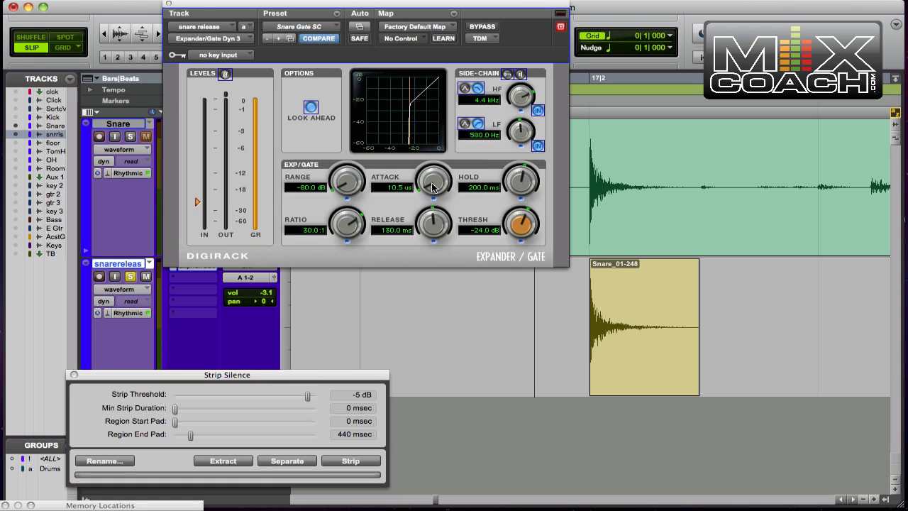
drag(432, 187, 432, 145)
key(space)
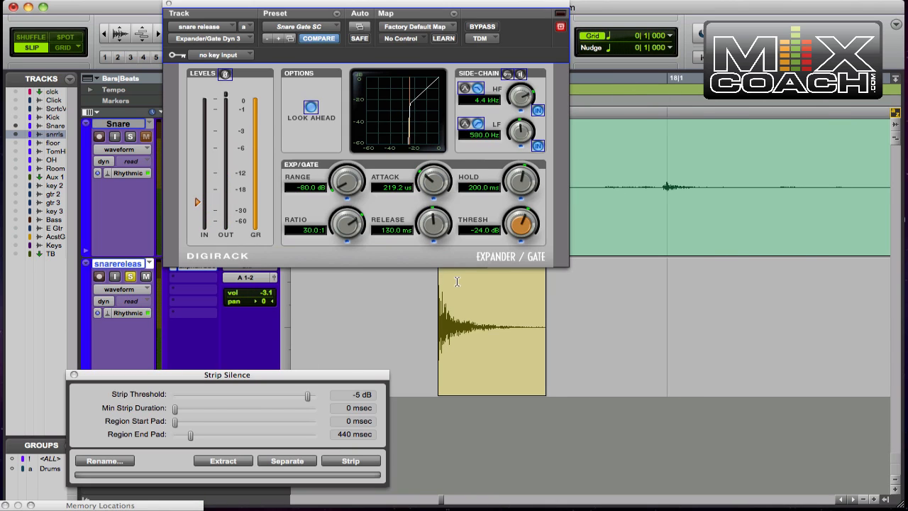
Loop playback around the snare release hit at bar 17 beat 4, set the gate's attack to 2.9 ms, and close the plug-in.
key(r)
key(r)
drag(533, 309, 602, 312)
key(space)
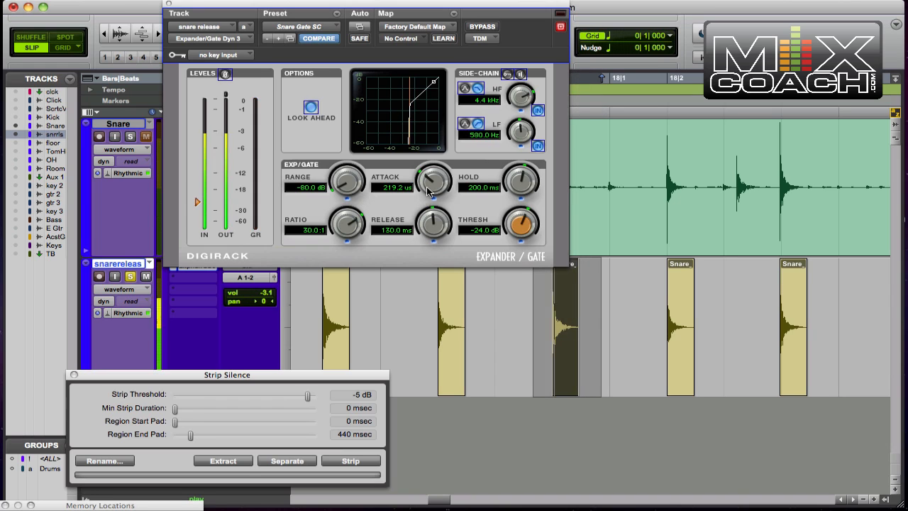
drag(426, 187, 426, 153)
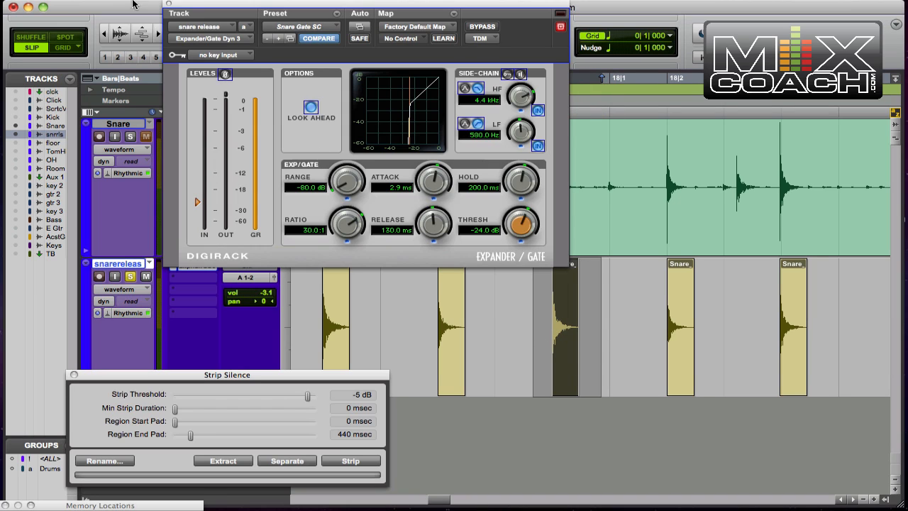
click(168, 5)
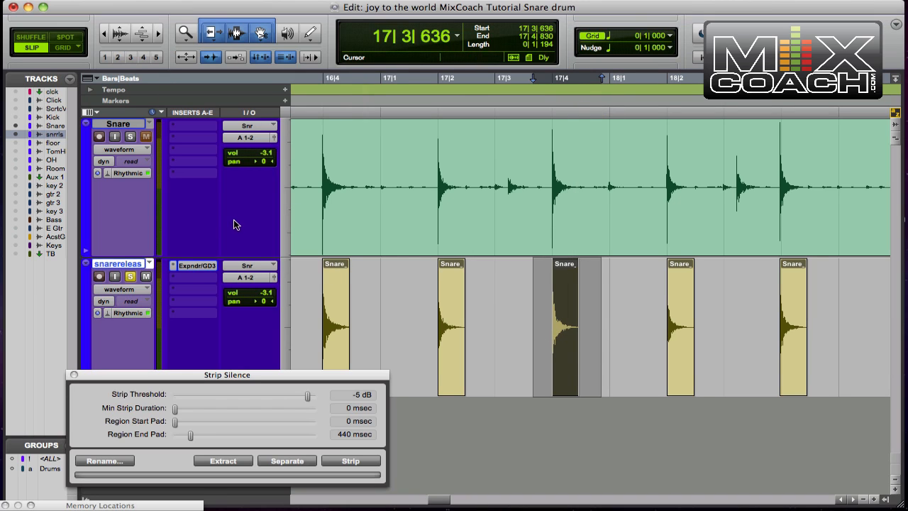
Insert SSLChannel in the slot below the gate on the snare release track and close the Strip Silence window.
click(177, 277)
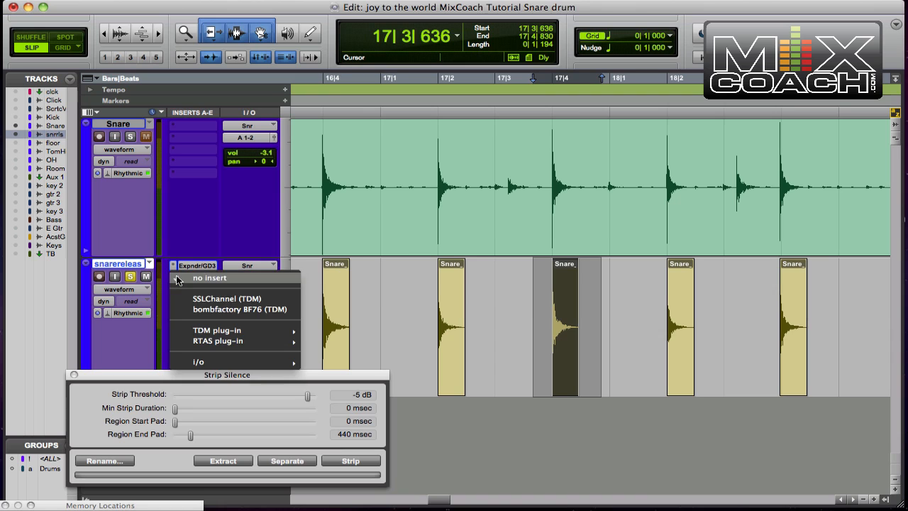
click(207, 299)
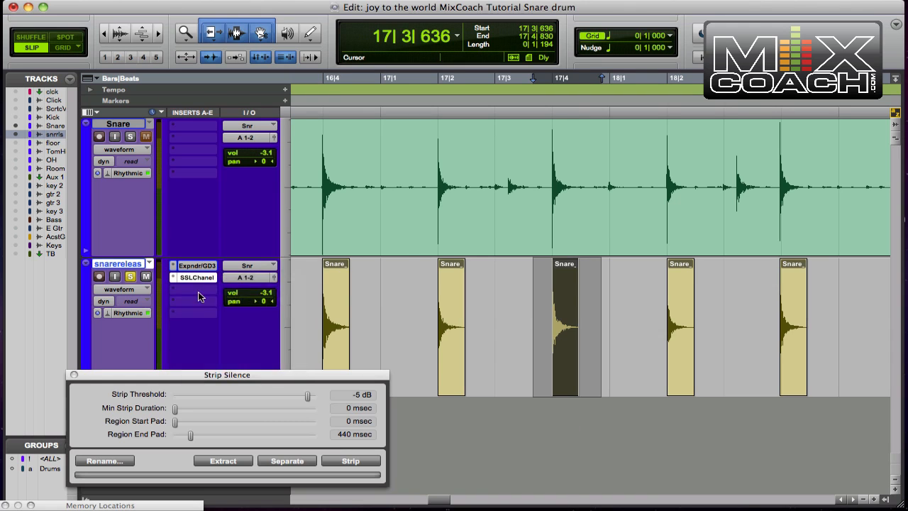
click(73, 375)
Switch the SSLChannel's LF band to bell at about 200 Hz, boost its gain, and close the plug-in.
drag(338, 410, 337, 404)
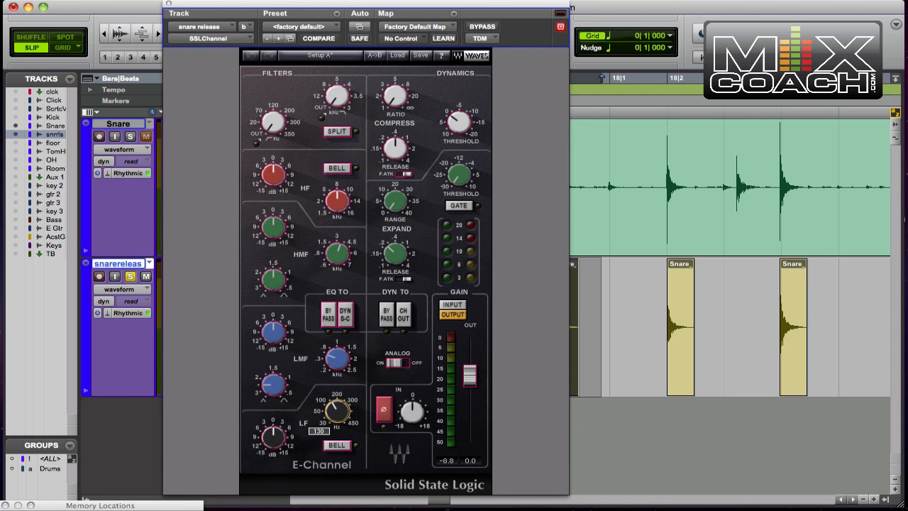
click(336, 448)
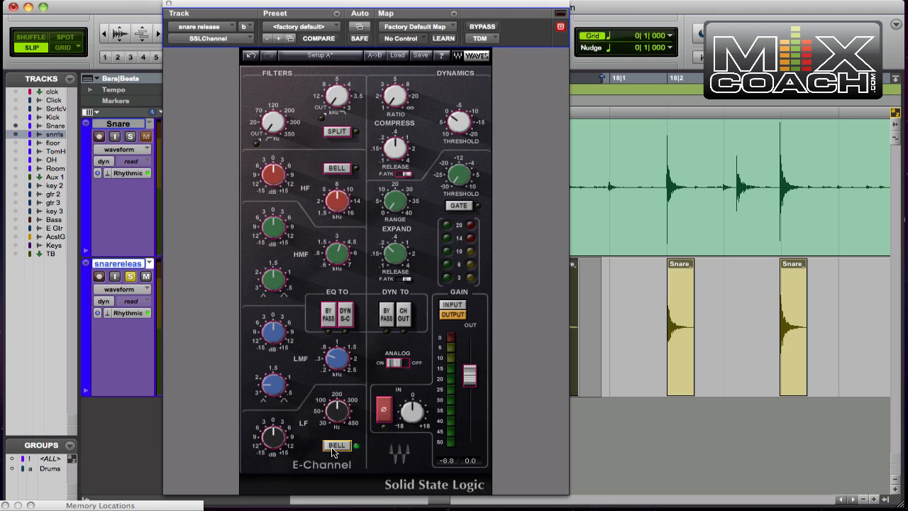
drag(340, 410, 340, 414)
mouse_move(270, 453)
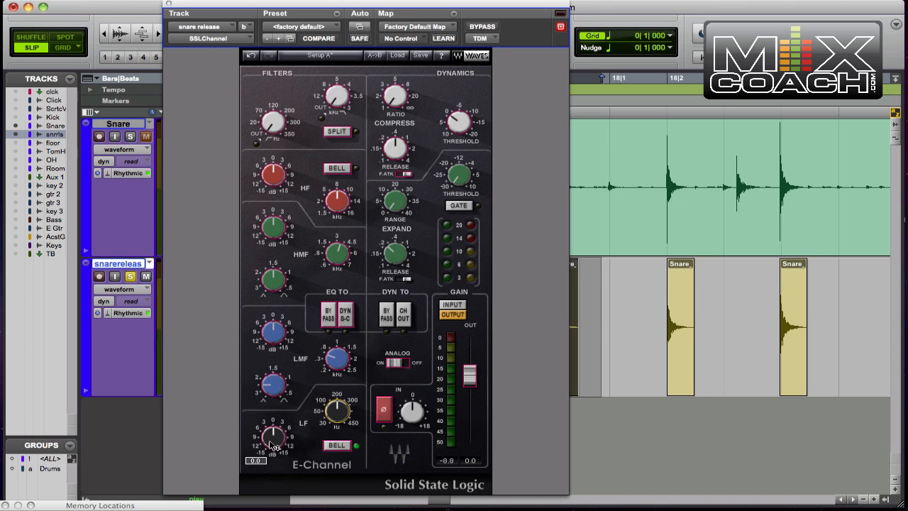
drag(271, 446, 271, 427)
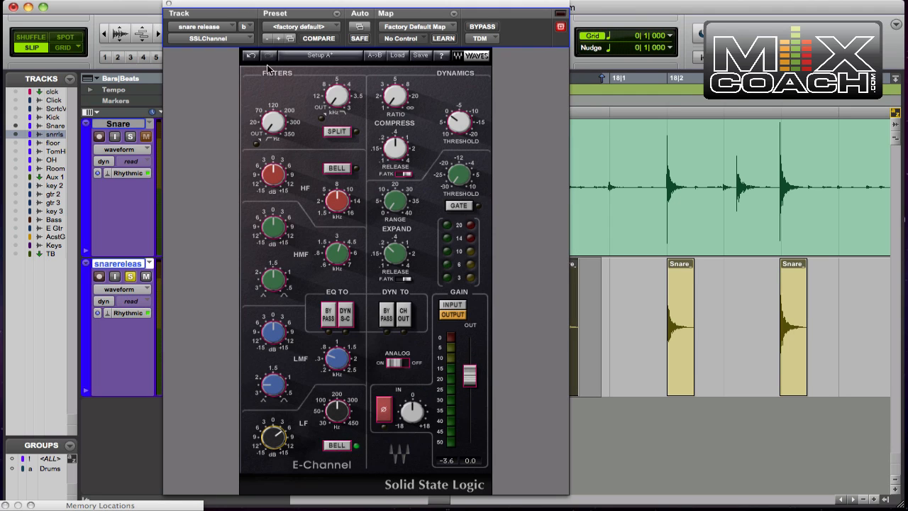
click(169, 4)
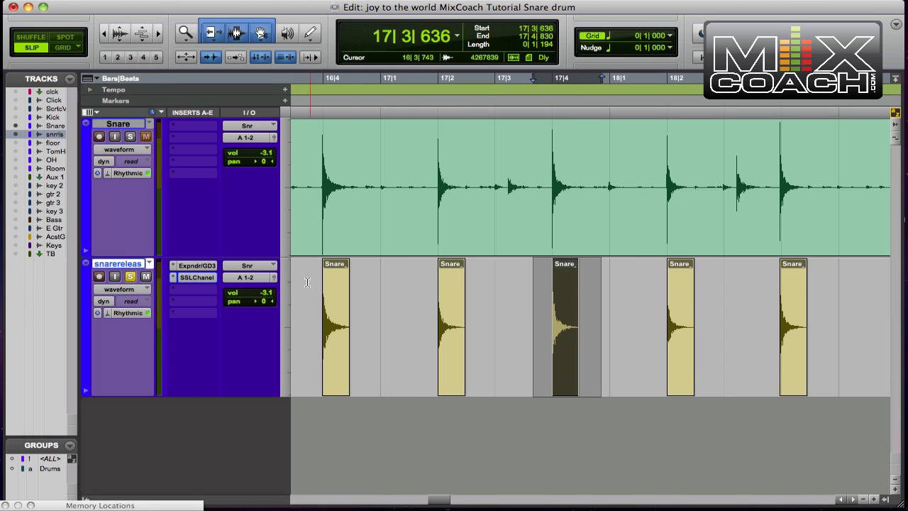
Pull the snare release track's volume down to -∞ and solo the original Snare track as well.
drag(244, 292, 245, 363)
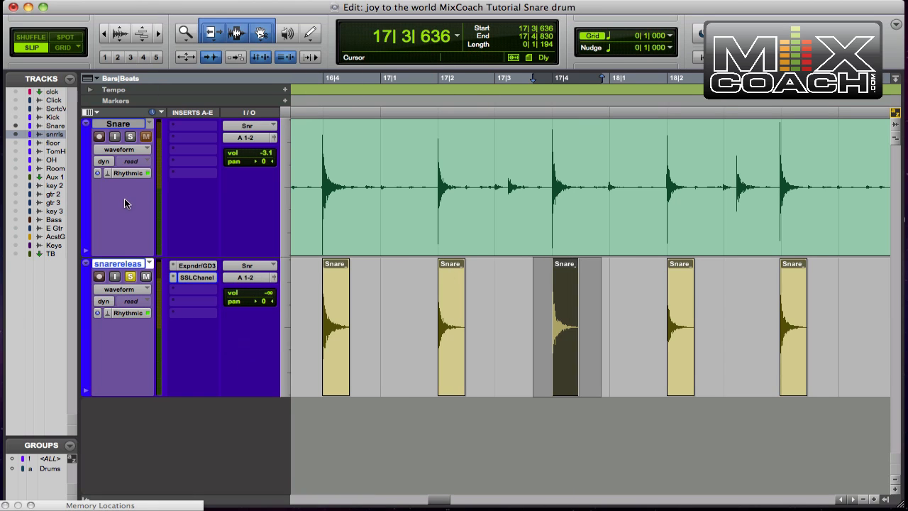
click(130, 136)
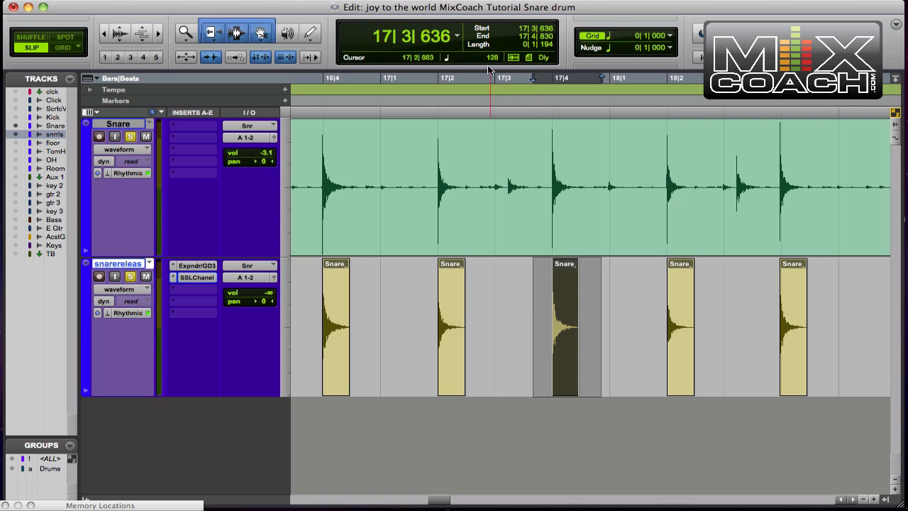
Check whether Delay Compensation is enabled for the session.
click(425, 1)
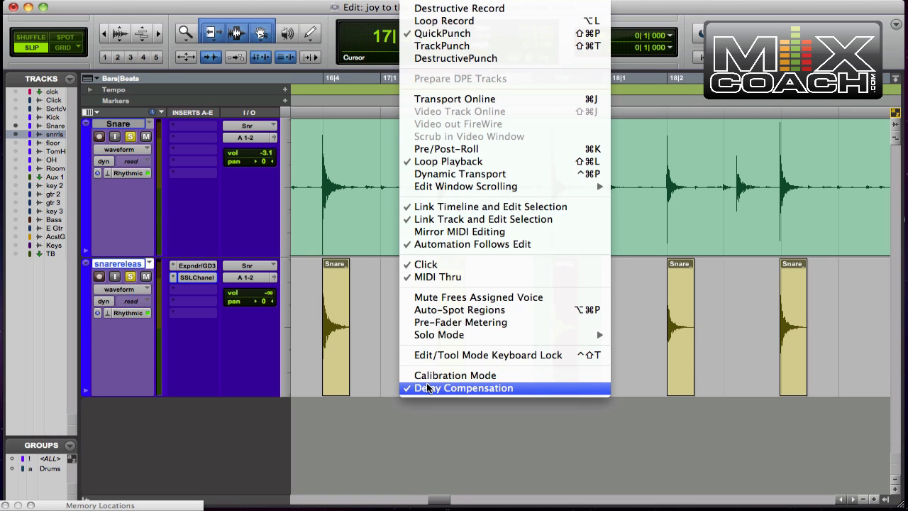
click(383, 326)
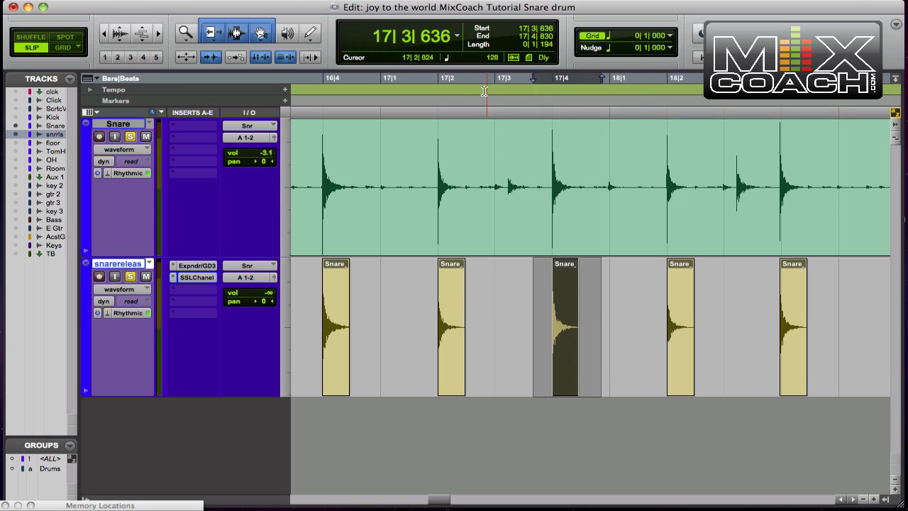
click(432, 2)
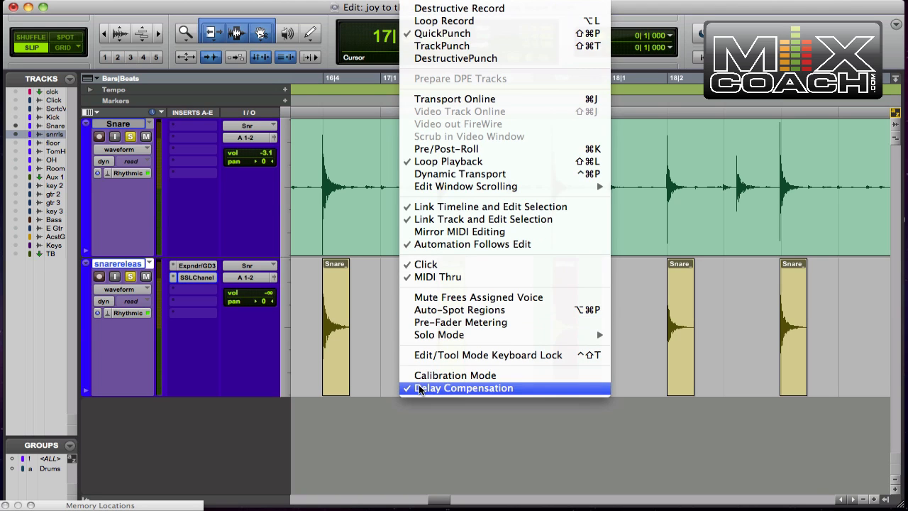
click(386, 315)
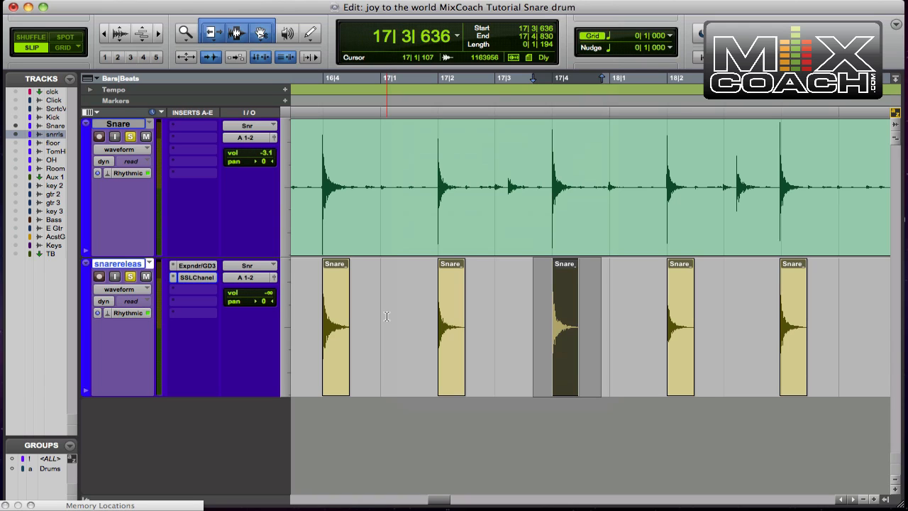
Browse the TDM delay plug-ins available for the Snare track's first insert, including the TimeAdjuster variants.
click(176, 129)
mouse_move(199, 179)
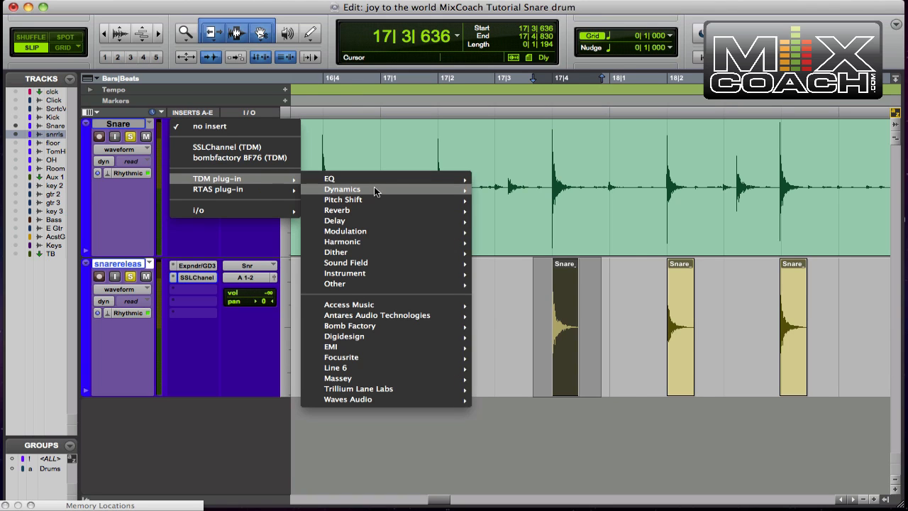
mouse_move(372, 190)
mouse_move(346, 223)
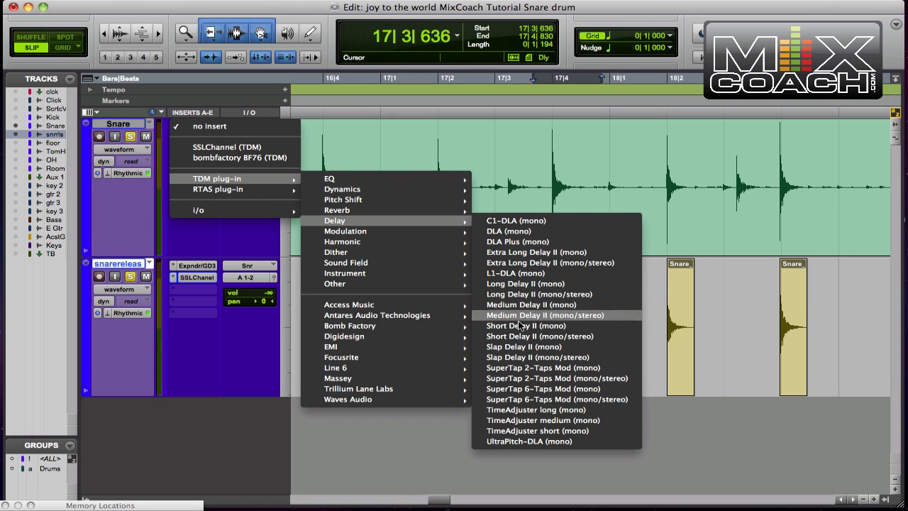
click(512, 420)
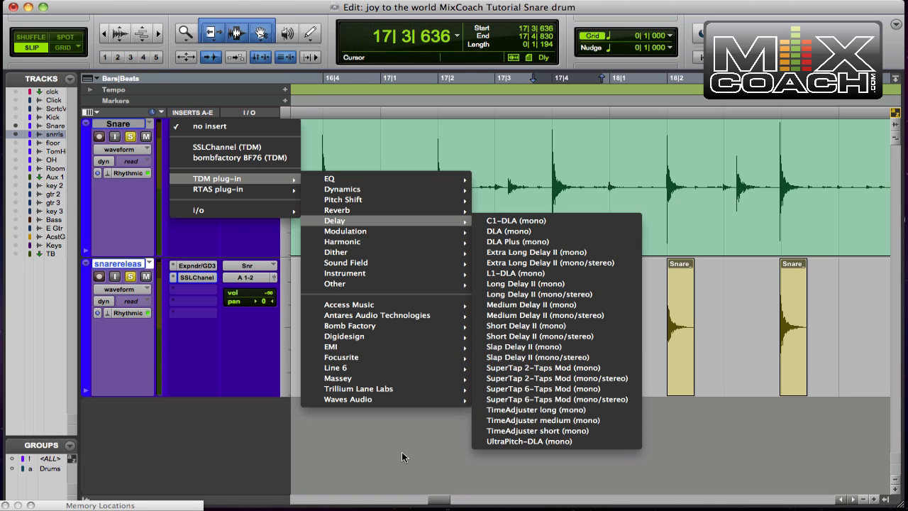
Examine the delay compensation readings of both snare channels in the Mix window, then return to the Edit window.
key(super+equal)
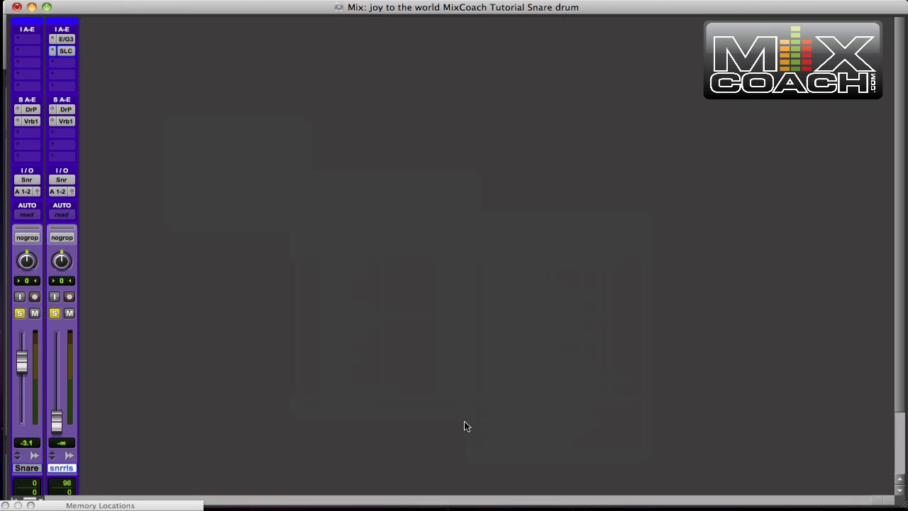
click(17, 501)
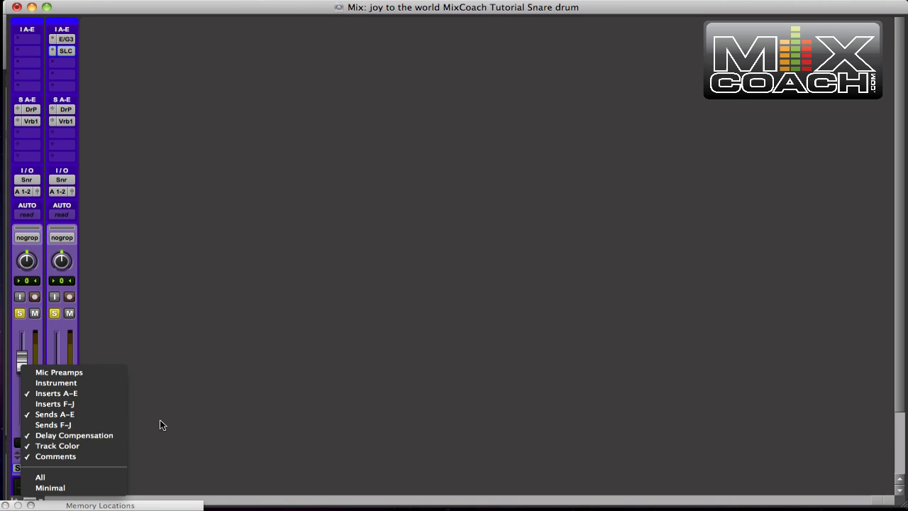
click(224, 400)
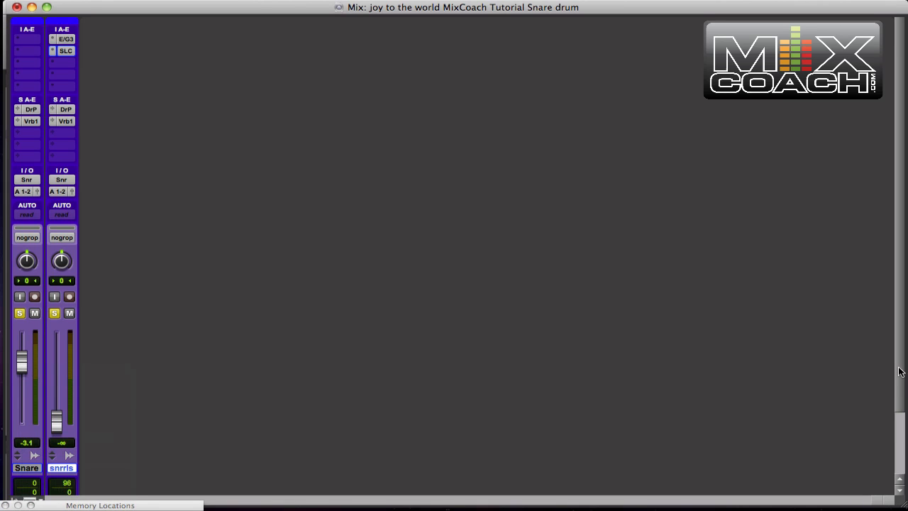
scroll(899, 371, down, 3)
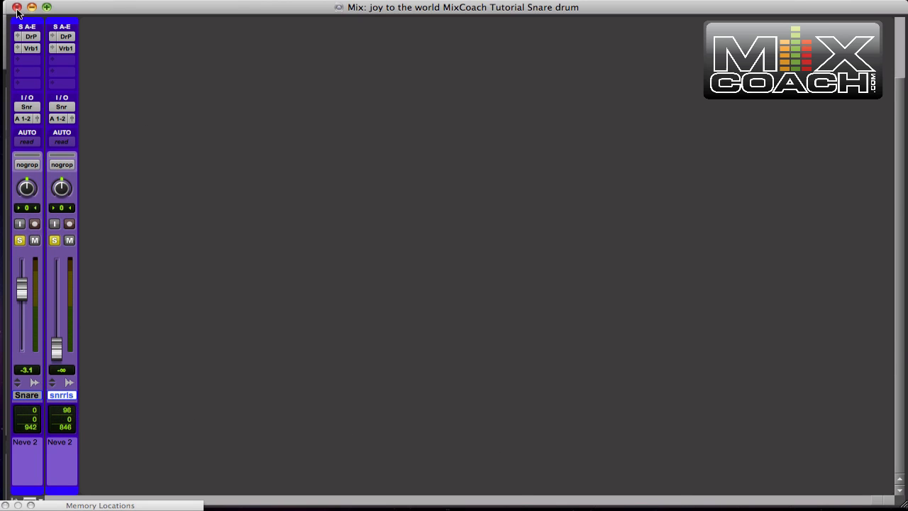
key(super+equal)
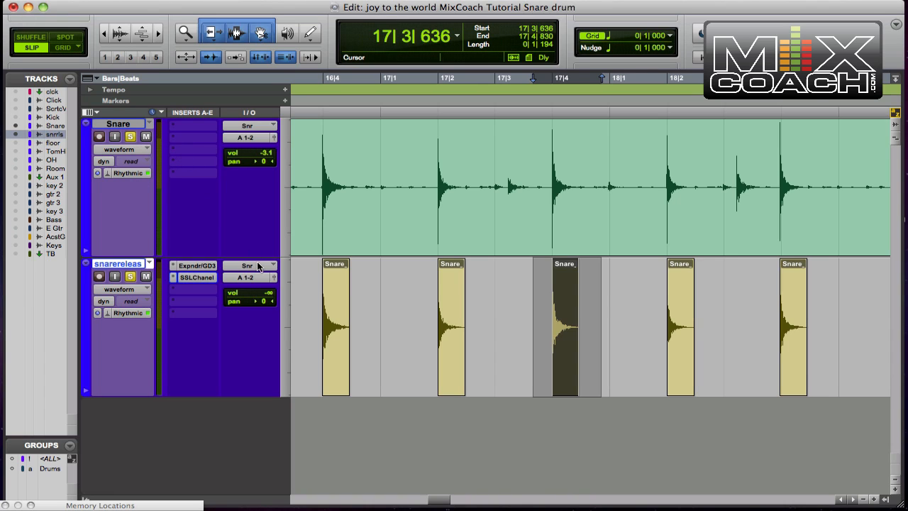
Play the looped snare hit and raise the snare release track's volume to -0.5 dB to blend it in.
key(super+bracketright)
click(240, 296)
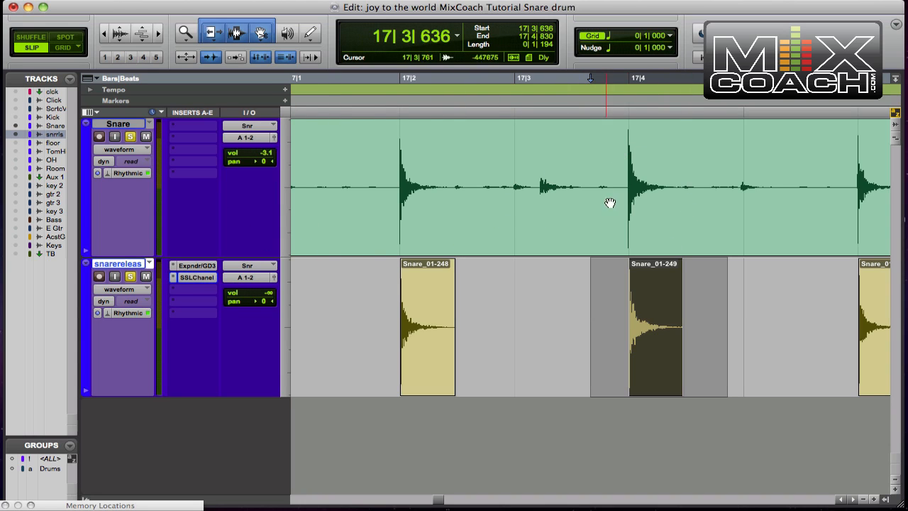
key(space)
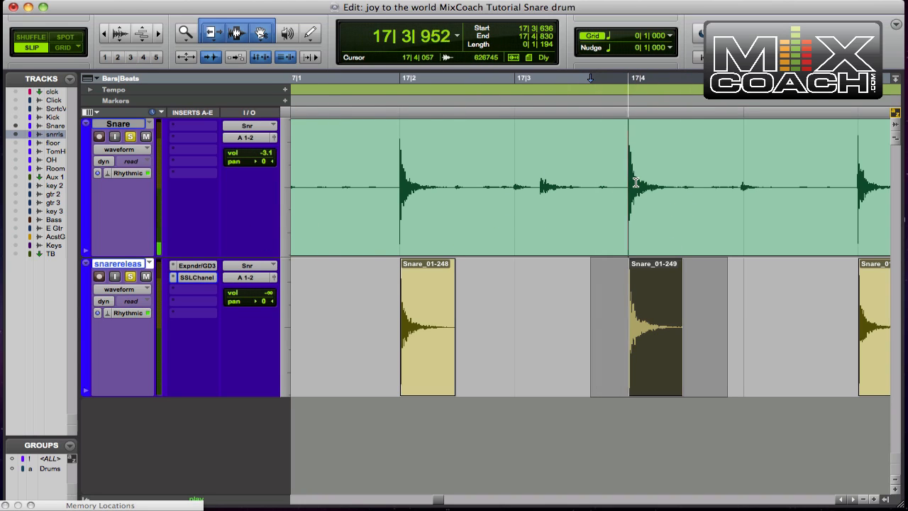
click(264, 296)
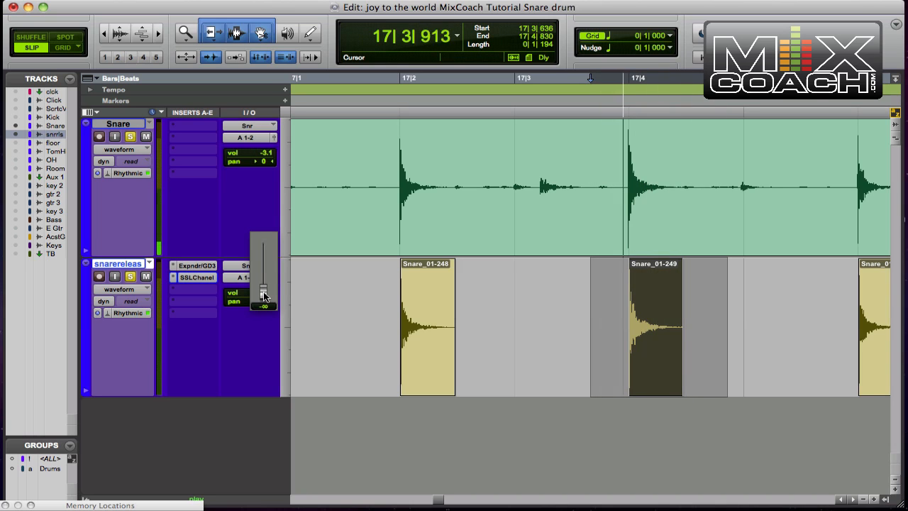
drag(264, 296, 263, 256)
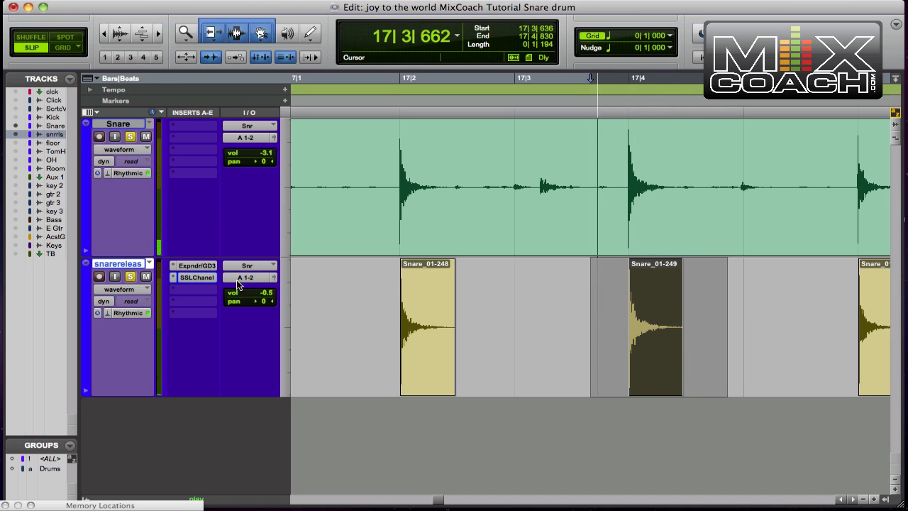
Compare the snare sound with the release track muted and unmuted, and review the release track's Expander/Gate settings.
click(145, 276)
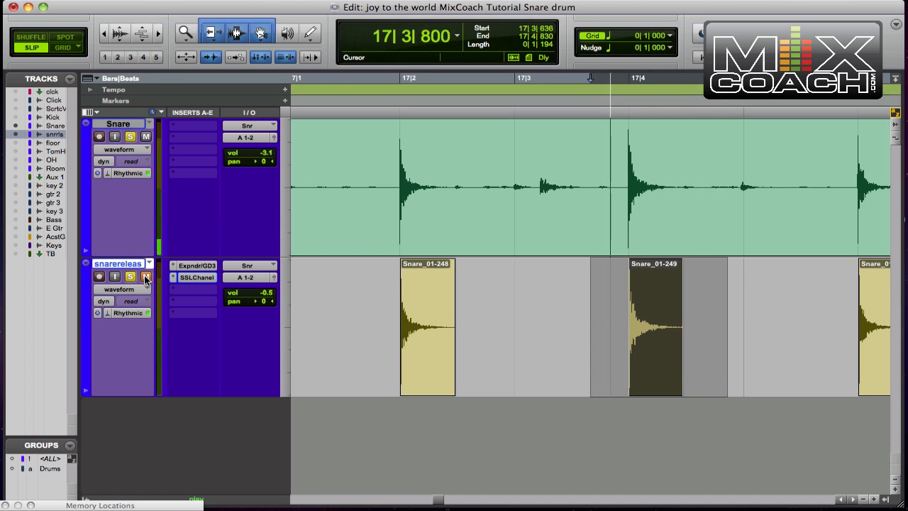
click(145, 276)
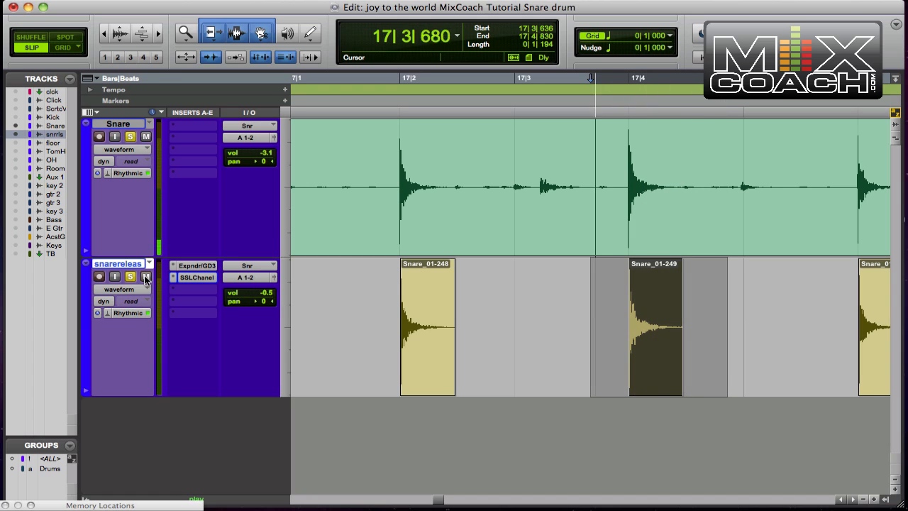
click(196, 265)
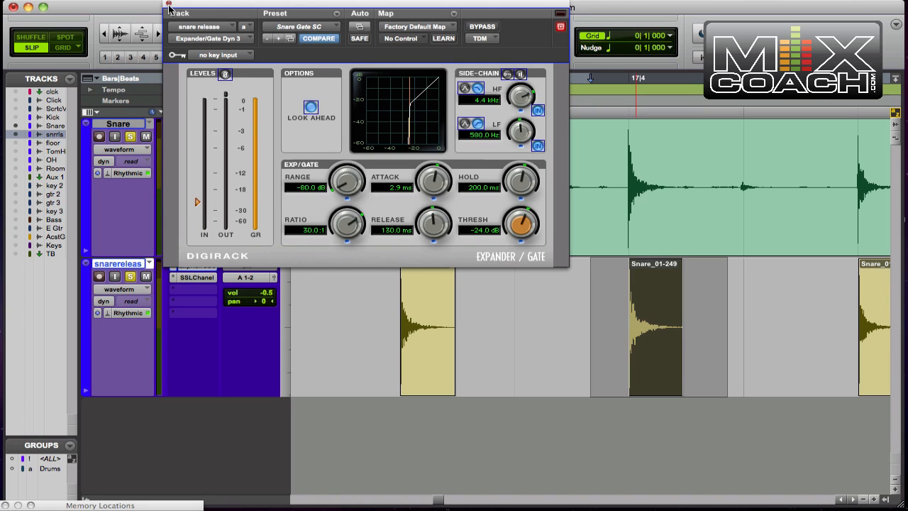
click(169, 5)
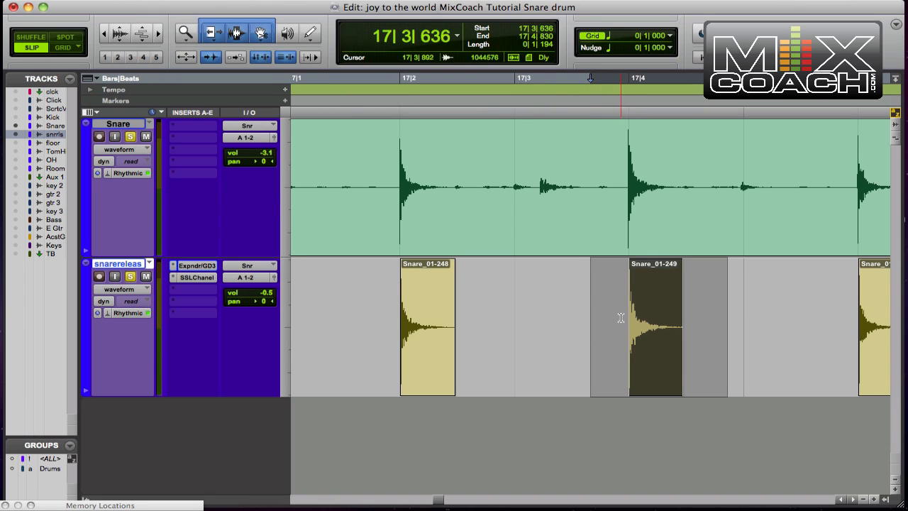